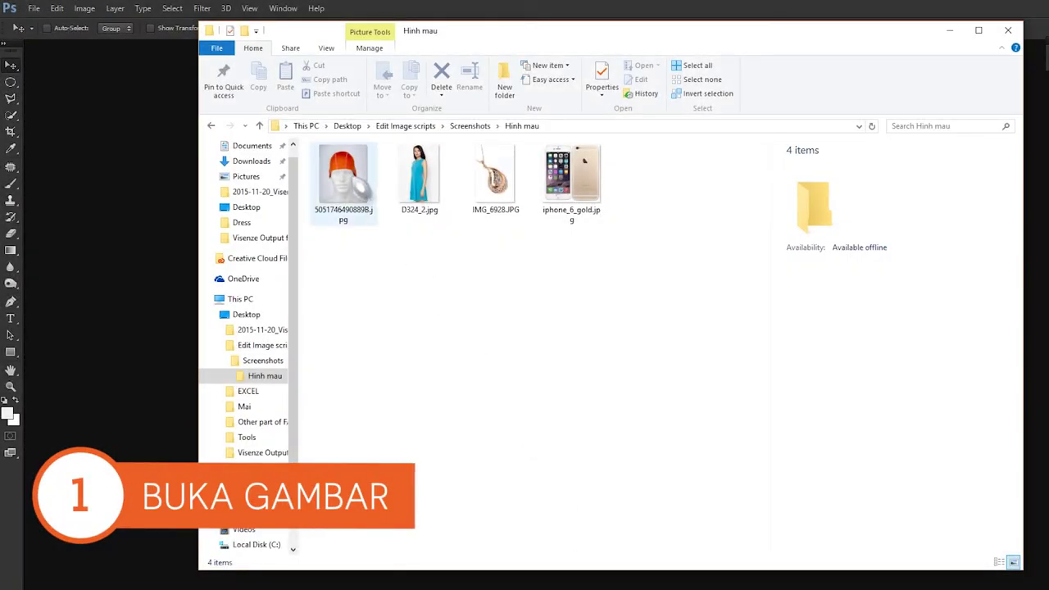
drag(343, 174, 140, 205)
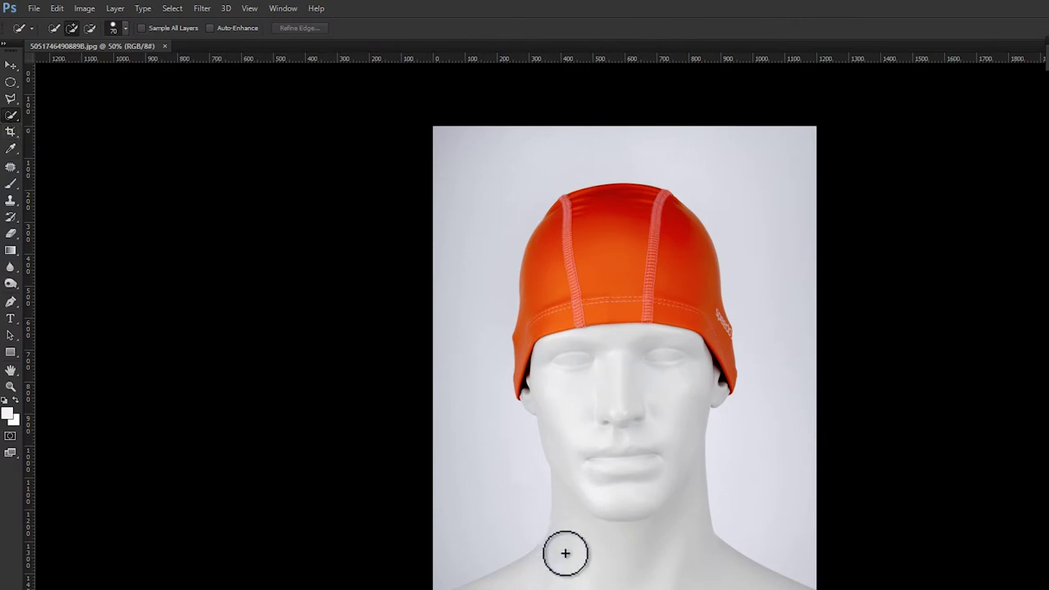
- Quick-select the swim cap and mannequin head, then zoom in on the lower-left neck edge
mouse_move(532, 370)
mouse_down()
mouse_move(572, 256)
mouse_move(681, 372)
mouse_move(613, 438)
mouse_move(613, 510)
mouse_move(594, 531)
mouse_move(472, 584)
mouse_move(532, 573)
mouse_up()
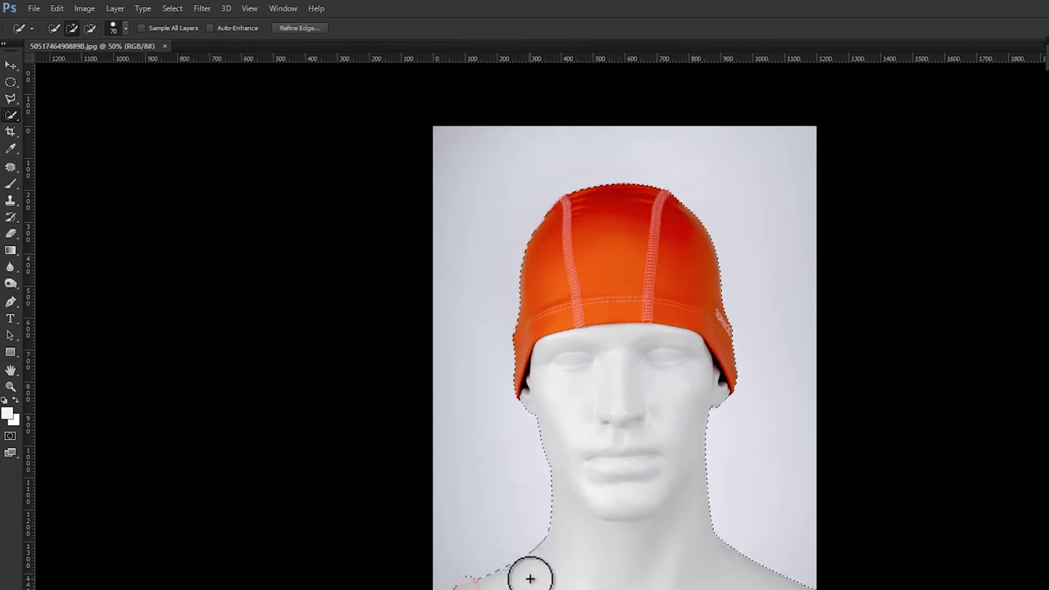
key(z)
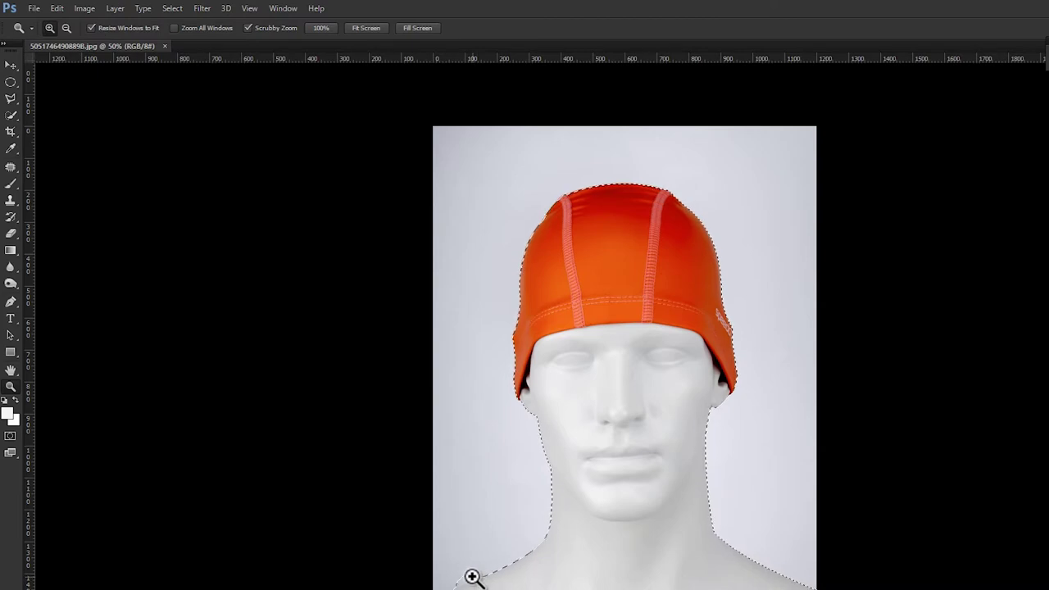
click(475, 574)
click(611, 363)
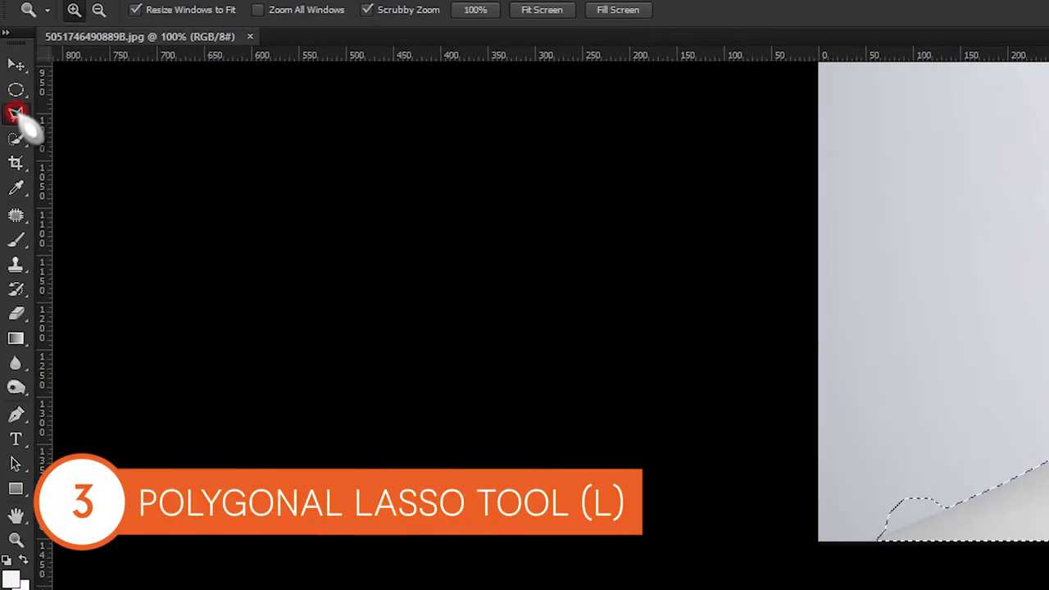
- Subtract the stray neck bump from the selection with an Alt-held Polygonal Lasso outline
click(16, 113)
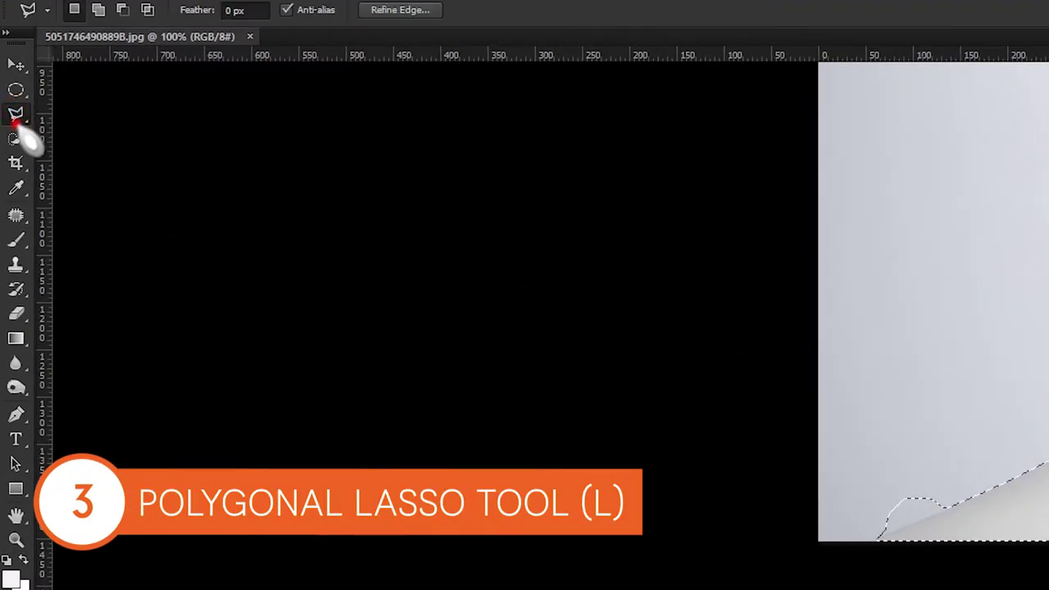
right_click(18, 119)
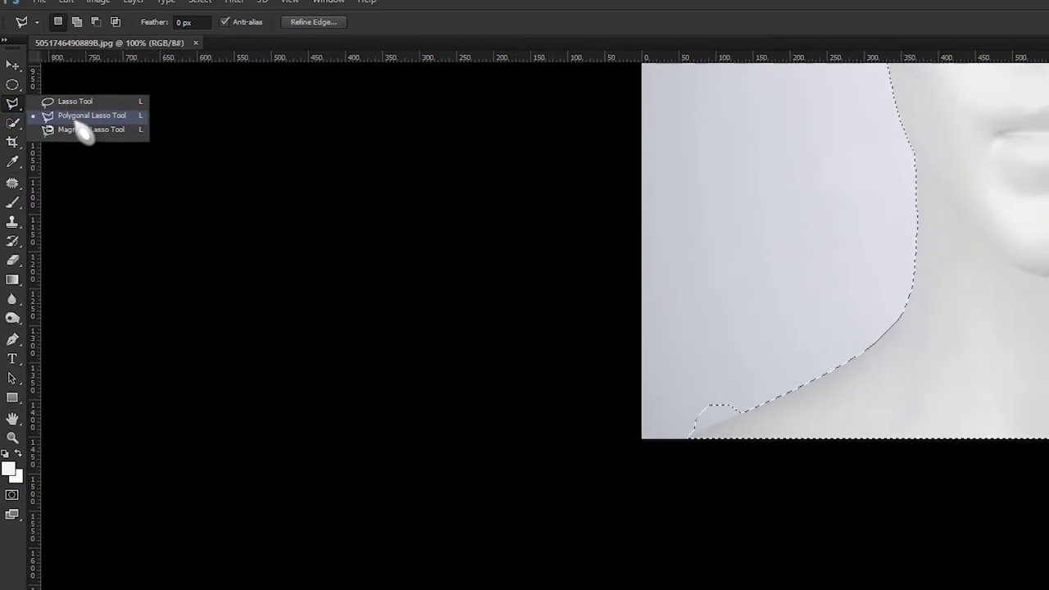
click(100, 131)
drag(614, 333, 620, 312)
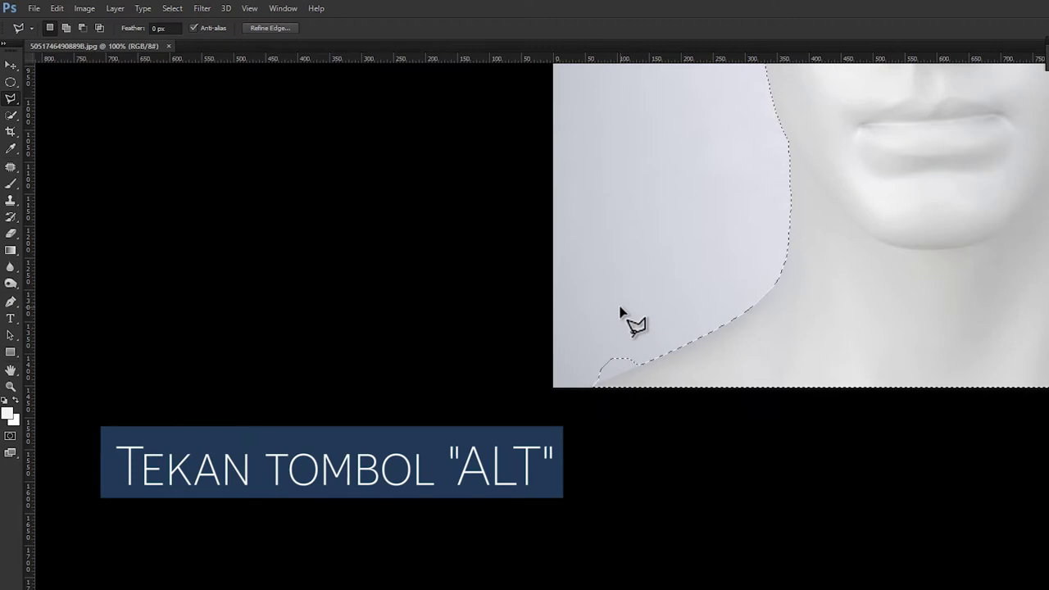
click(651, 358)
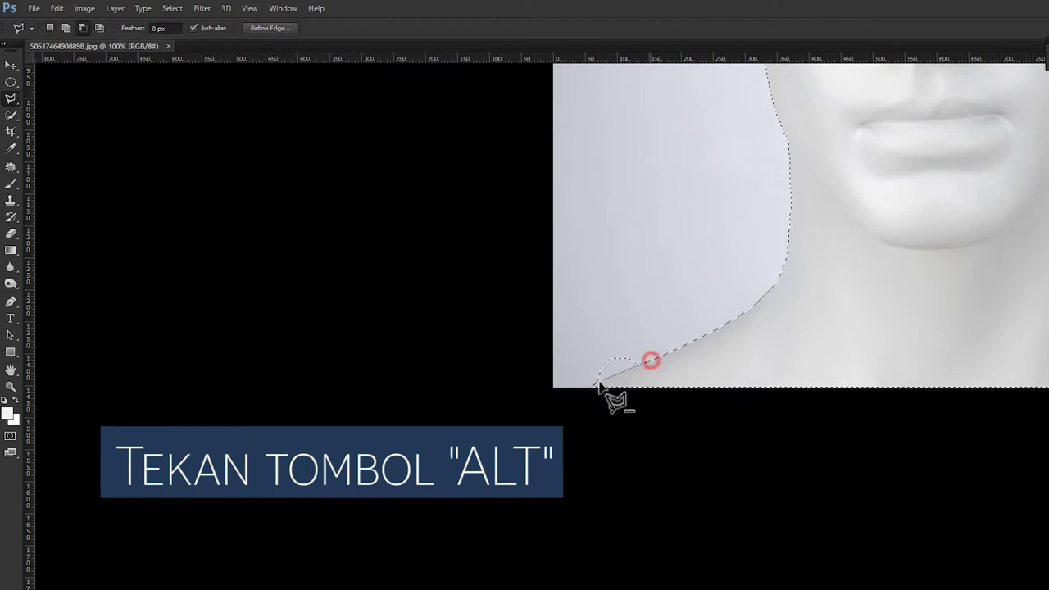
click(584, 391)
click(596, 338)
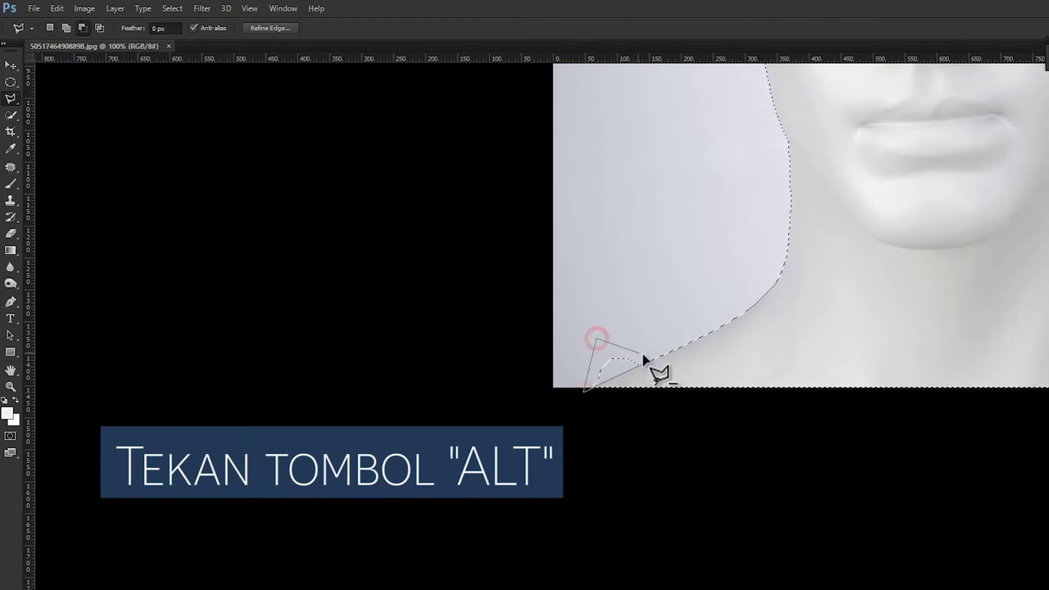
click(650, 358)
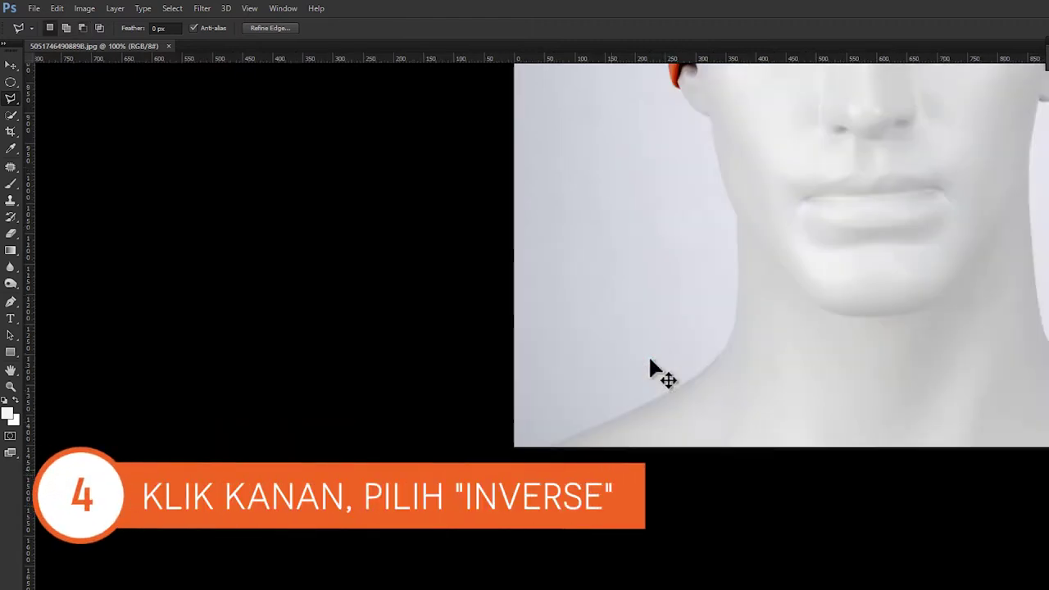
key(ctrl+0)
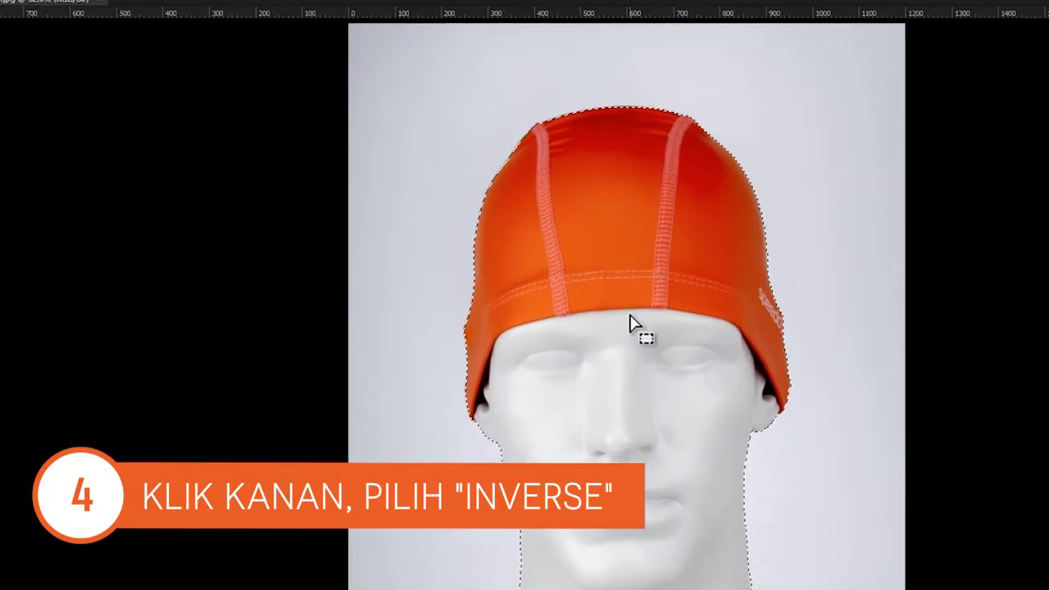
- Invert the selection to the background and feather it with a 2-pixel radius
right_click(645, 327)
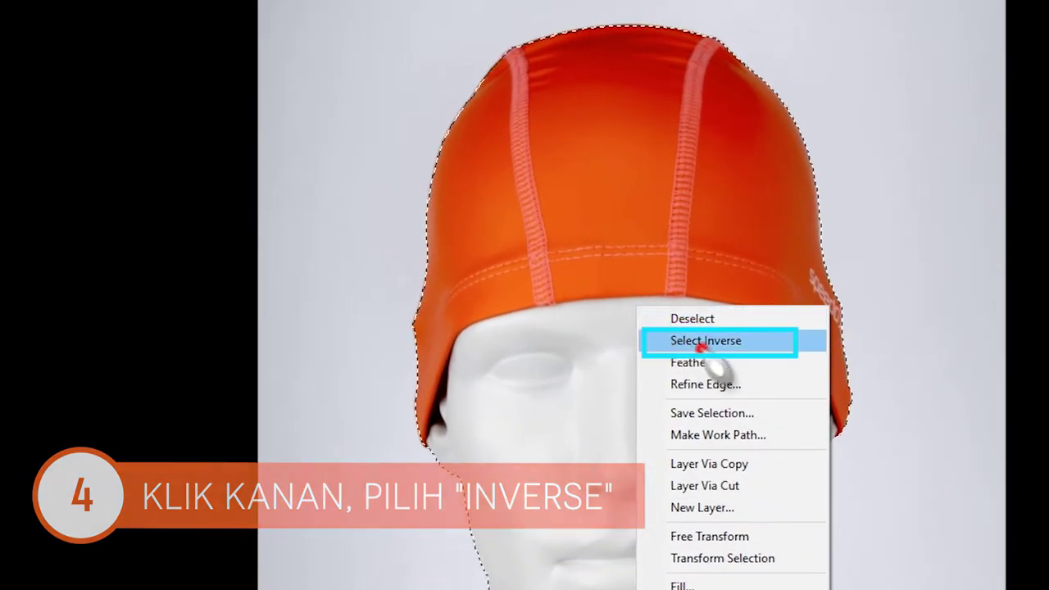
click(706, 341)
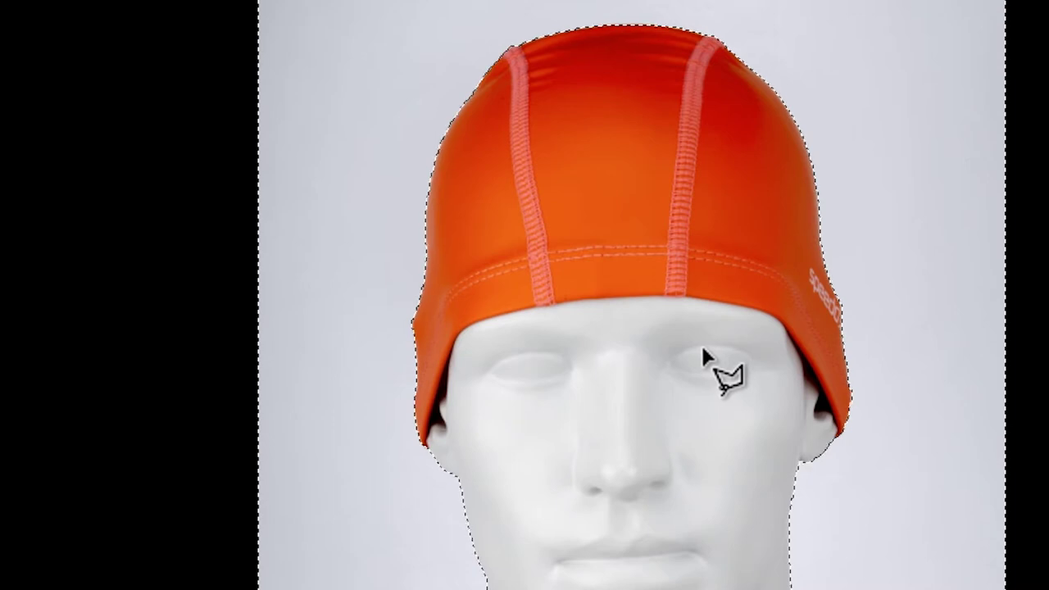
right_click(889, 175)
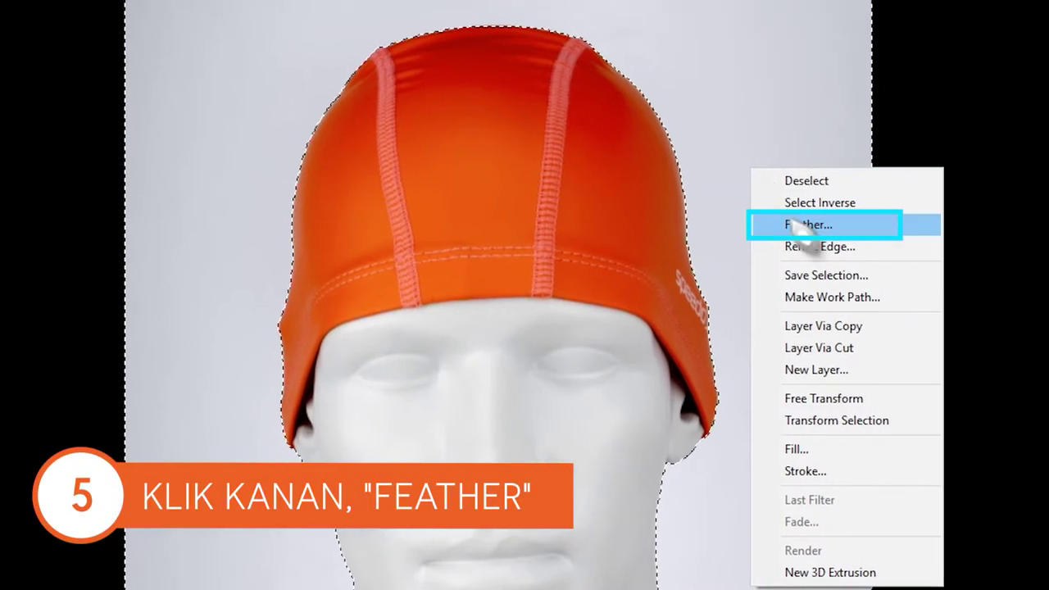
click(799, 227)
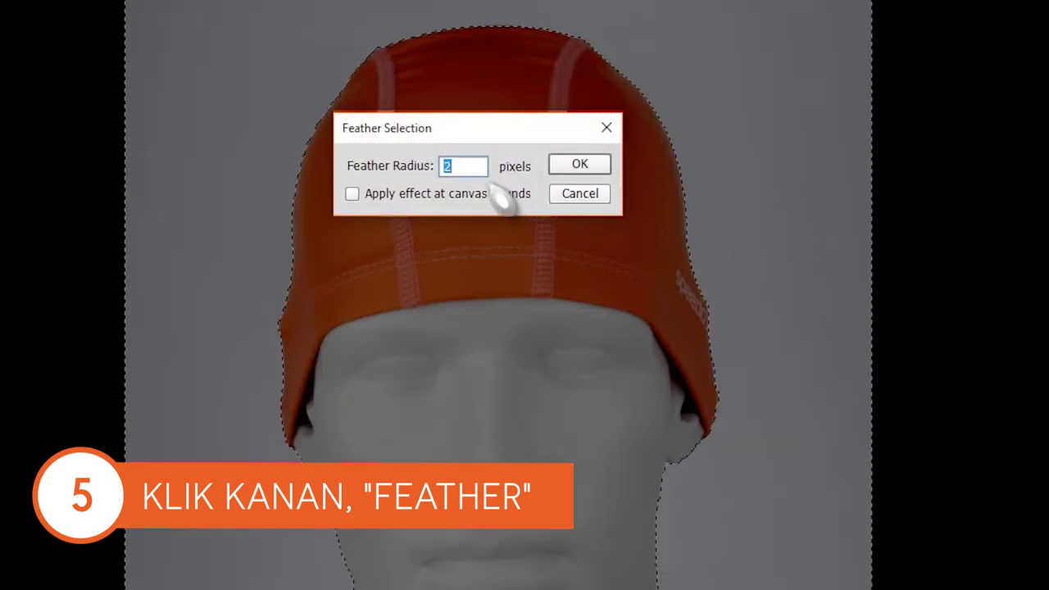
click(468, 166)
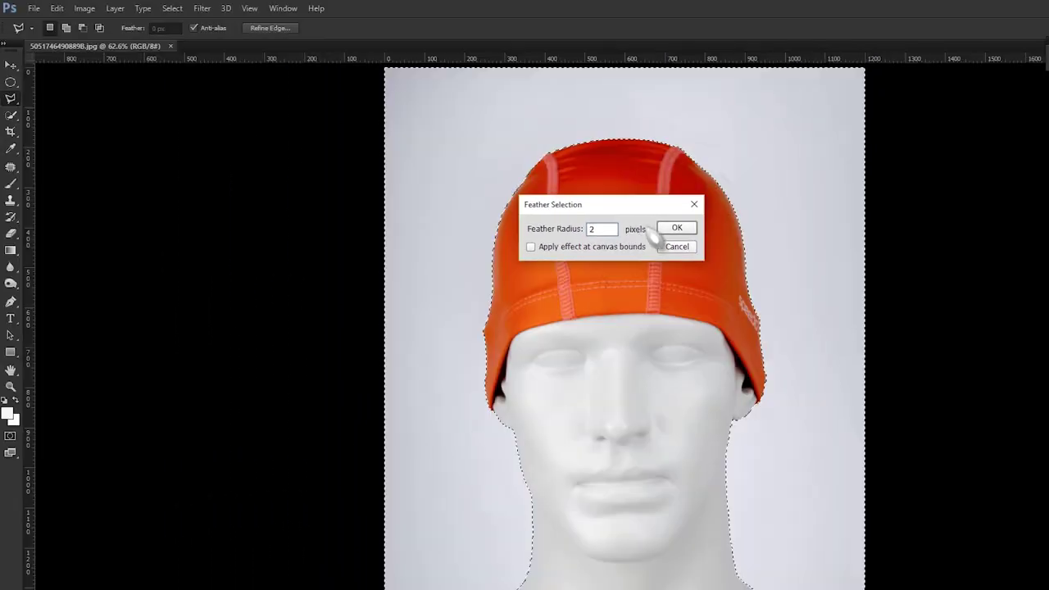
click(674, 228)
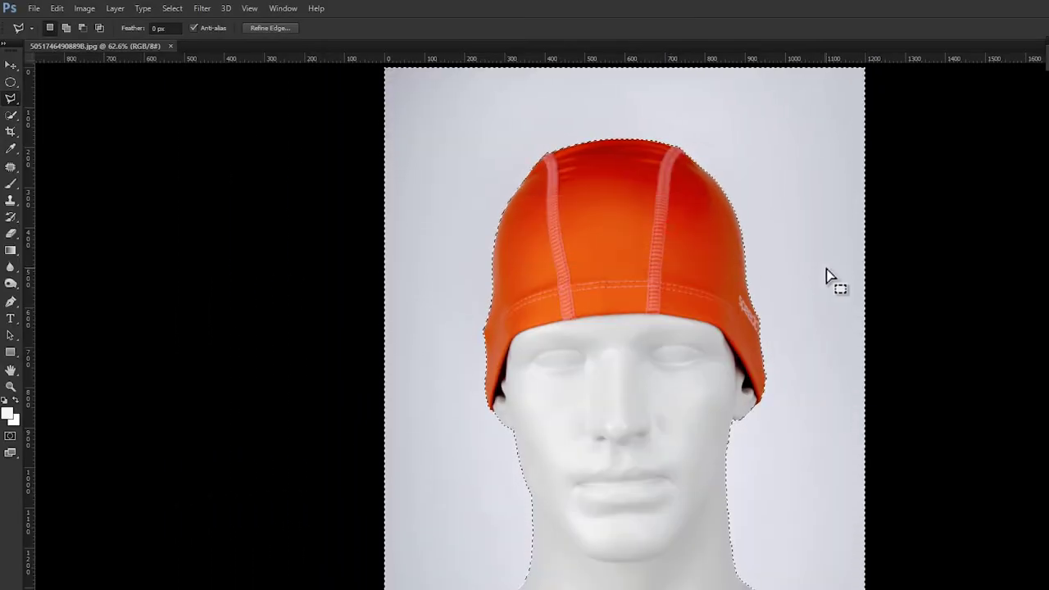
key(Delete)
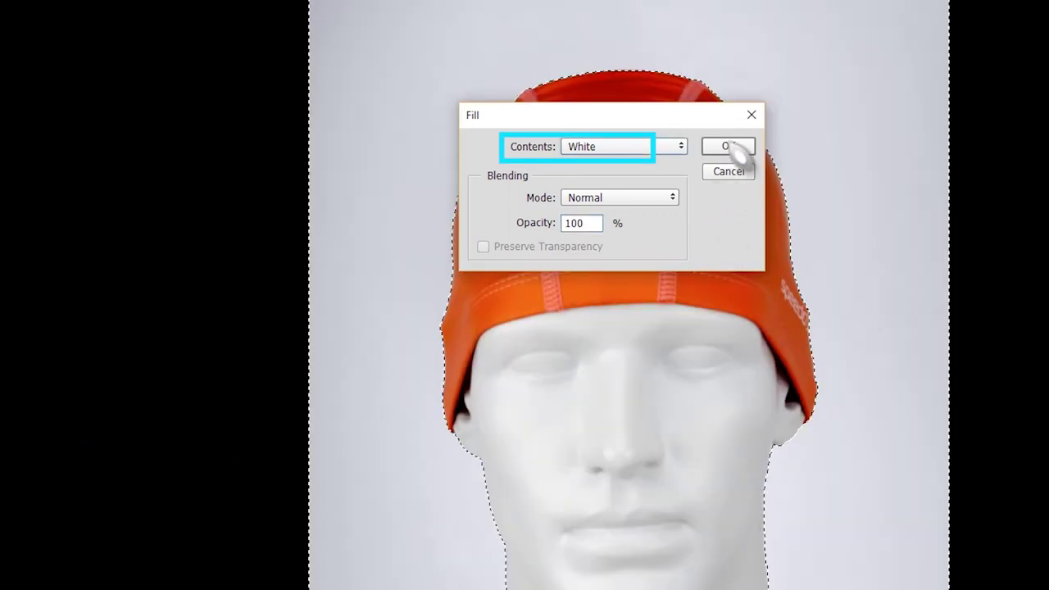
- Fill the selected background with White, then deselect
click(727, 146)
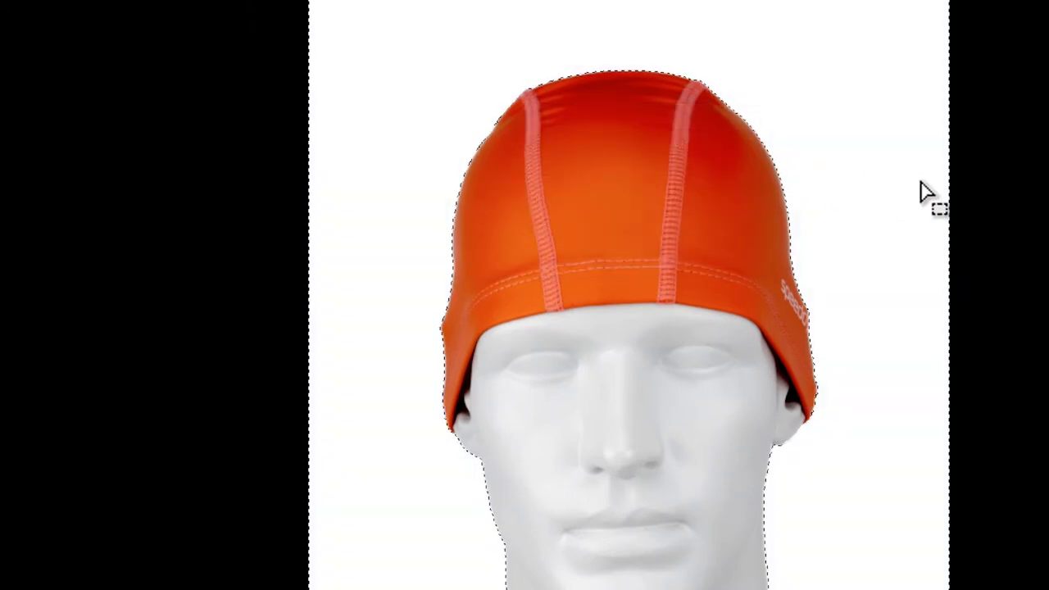
right_click(922, 193)
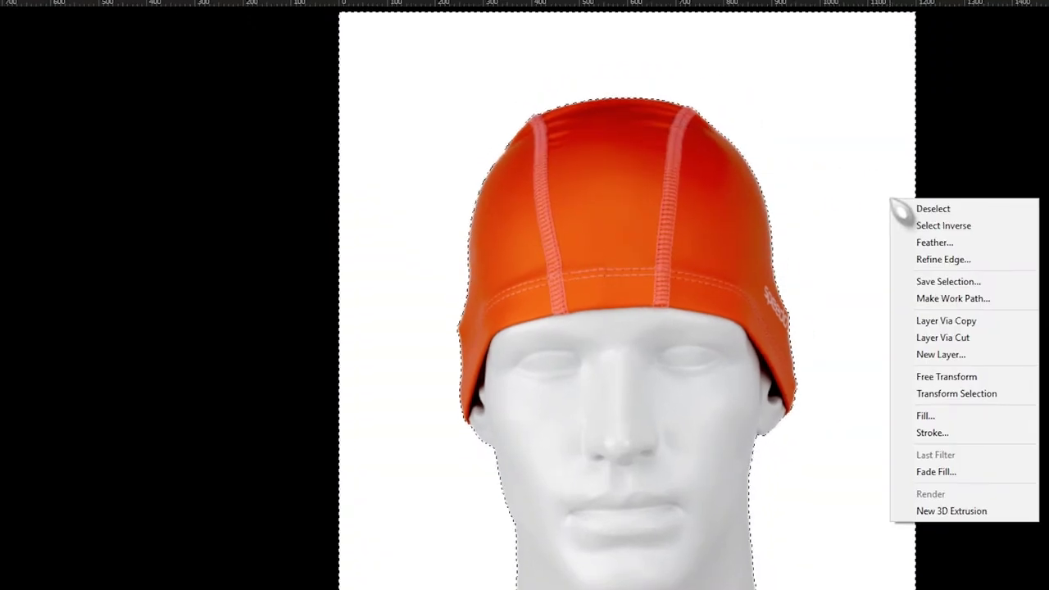
click(870, 233)
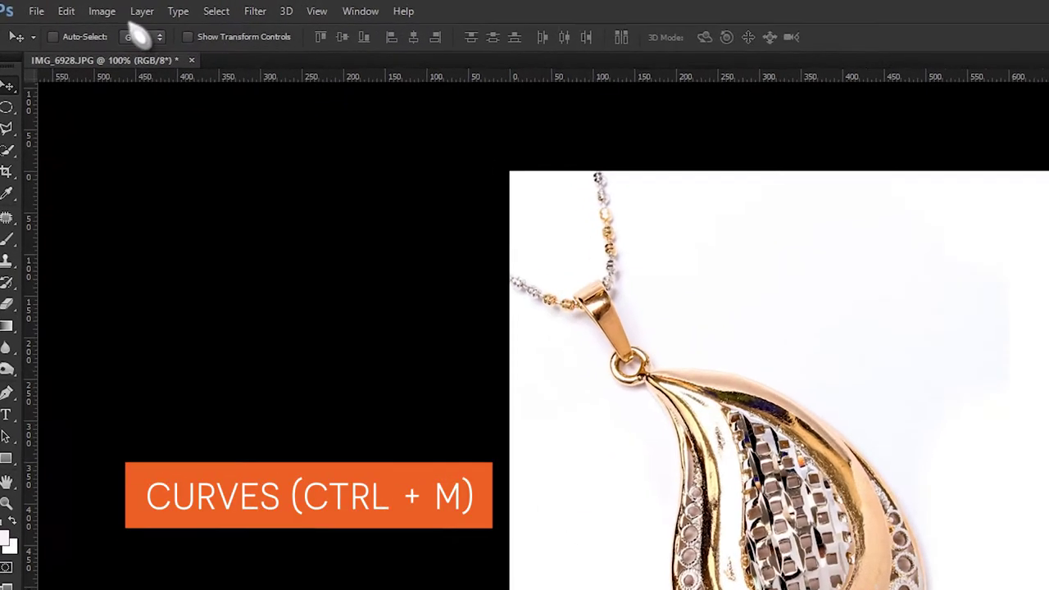
- Whiten the pendant background with the Curves white-point eyedropper and Show Clipping
click(85, 8)
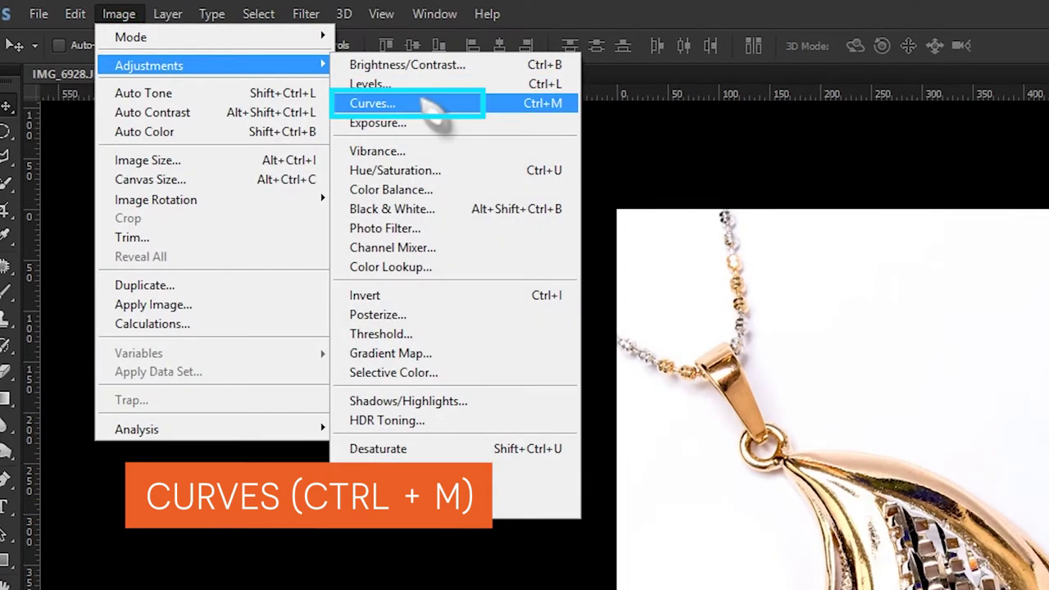
click(424, 104)
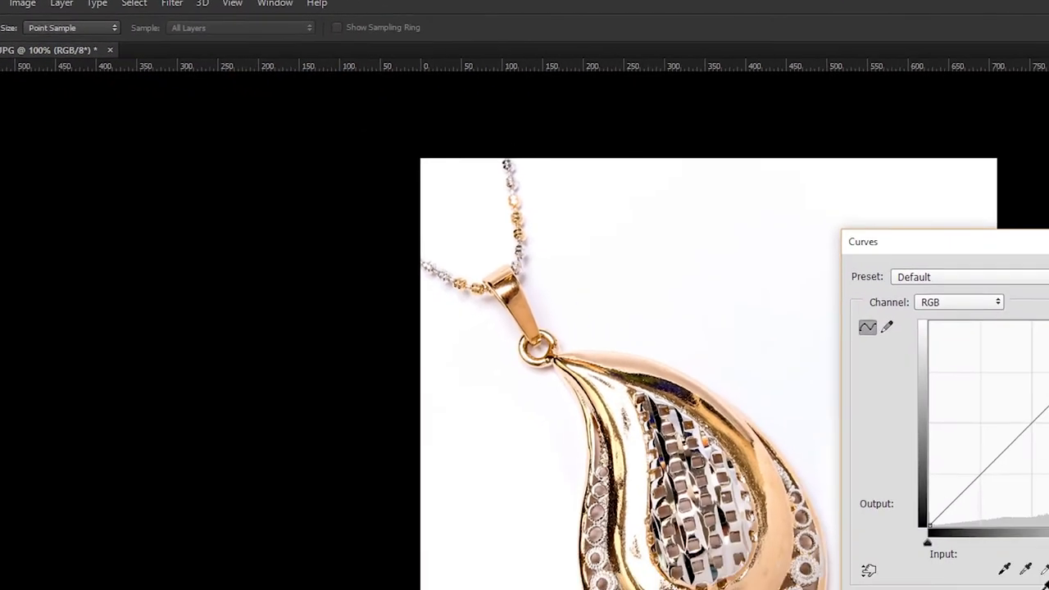
click(746, 437)
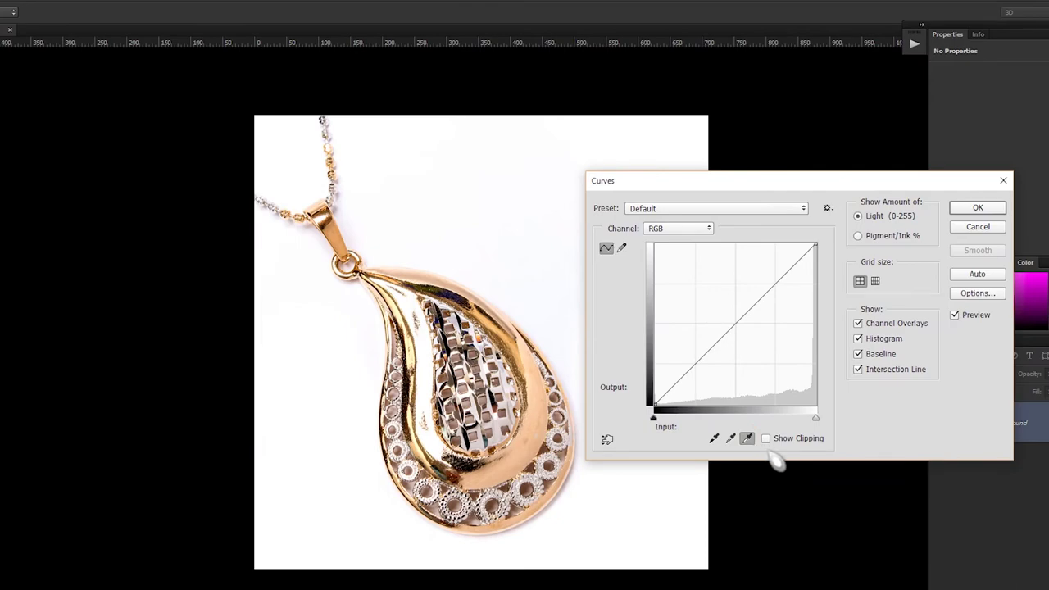
click(765, 439)
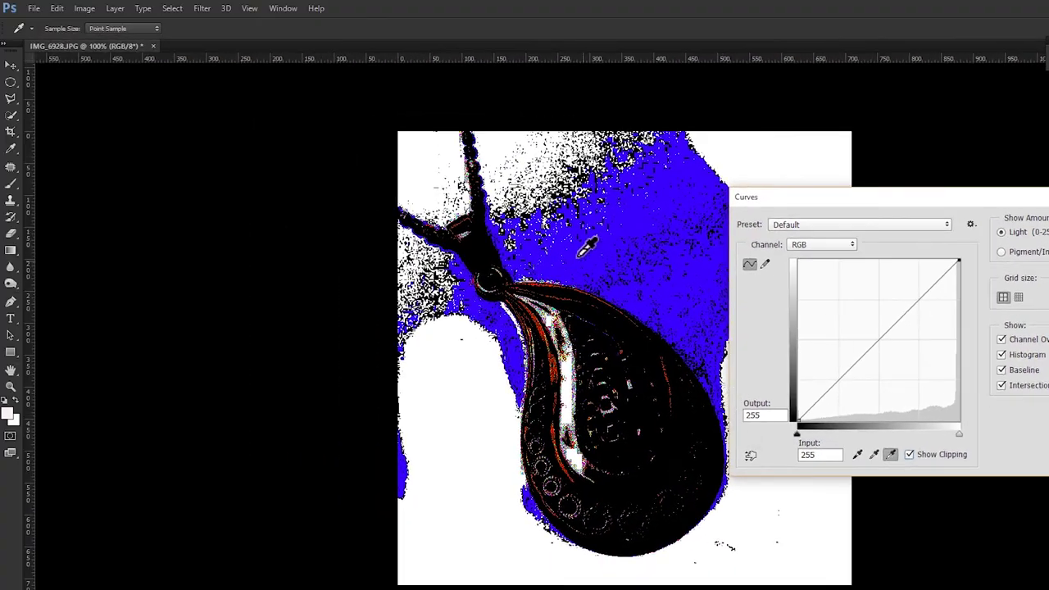
click(518, 252)
click(637, 248)
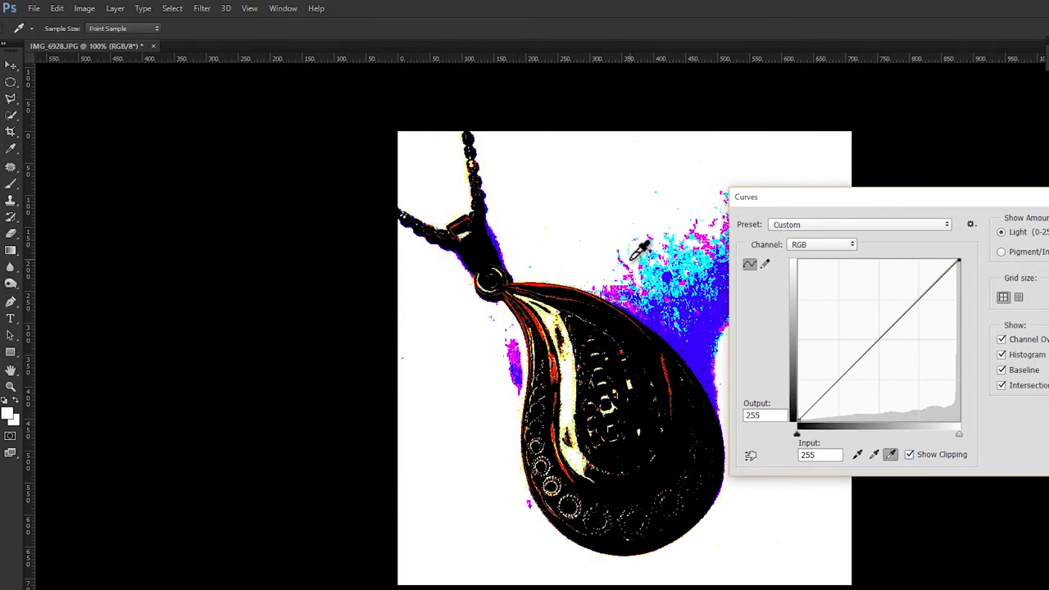
drag(790, 199, 863, 149)
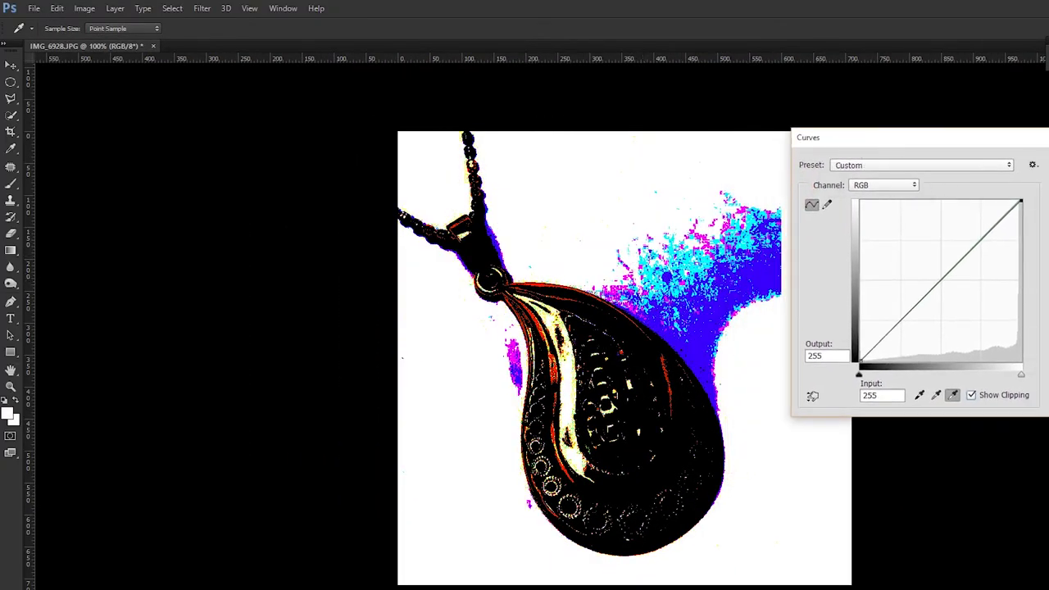
click(691, 339)
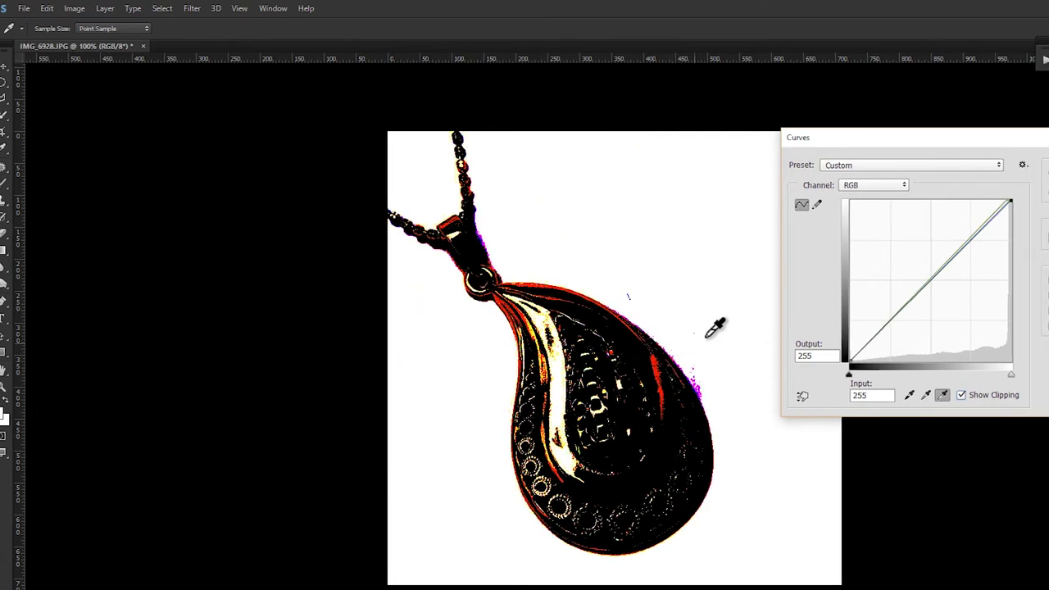
click(1007, 165)
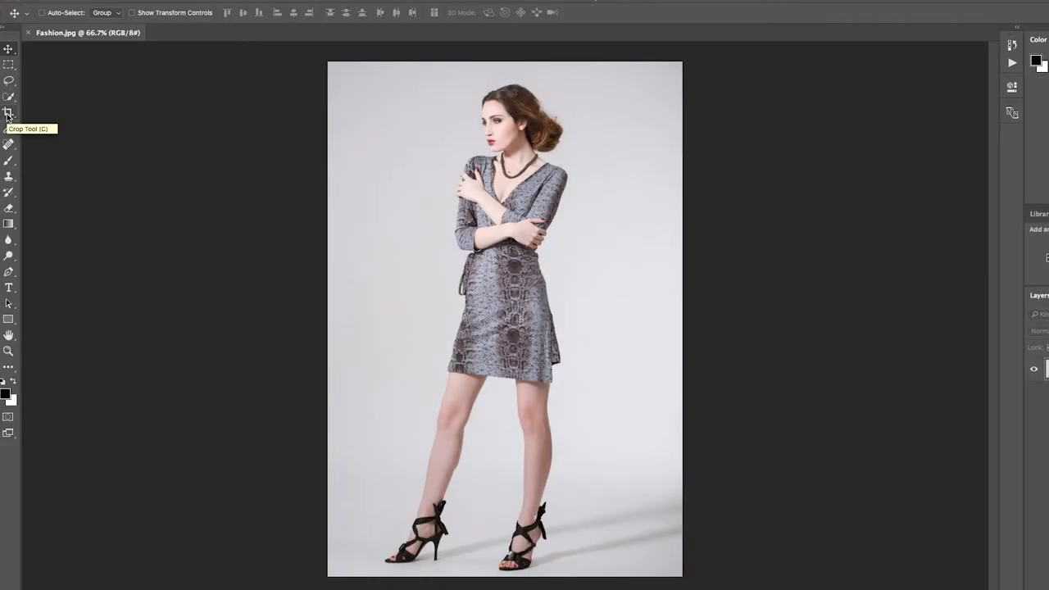
- Crop Fashion.jpg to an 850 × 850 ratio square, framing the model from head to thighs
click(10, 142)
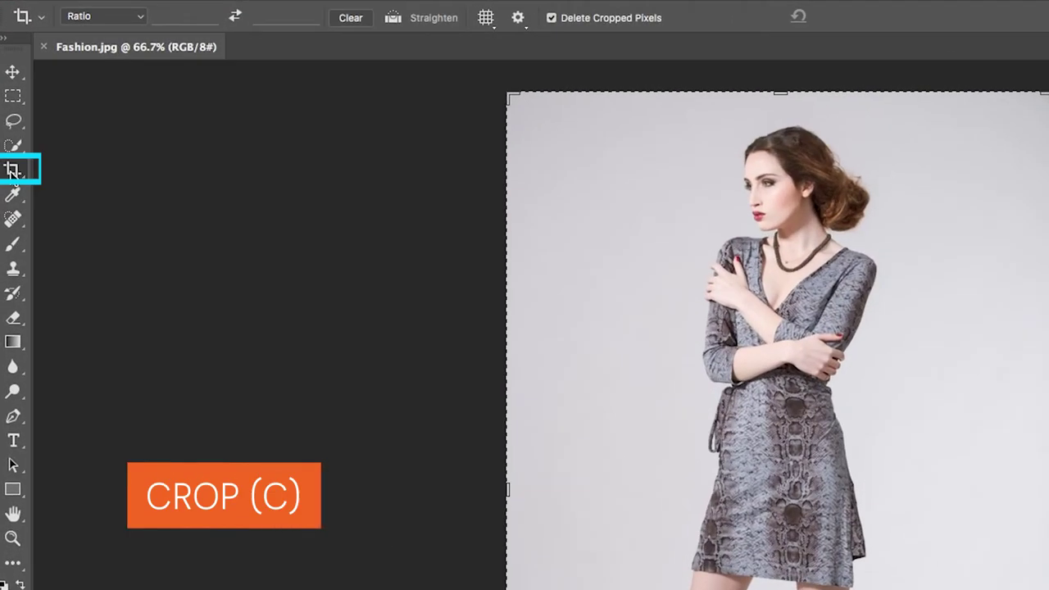
click(197, 17)
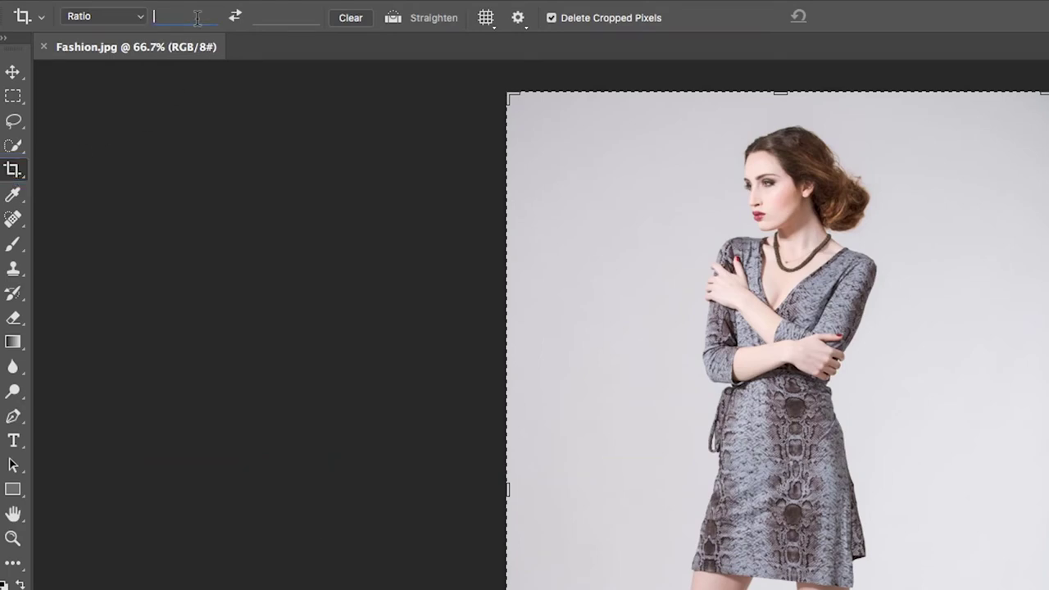
text(850)
key(Tab)
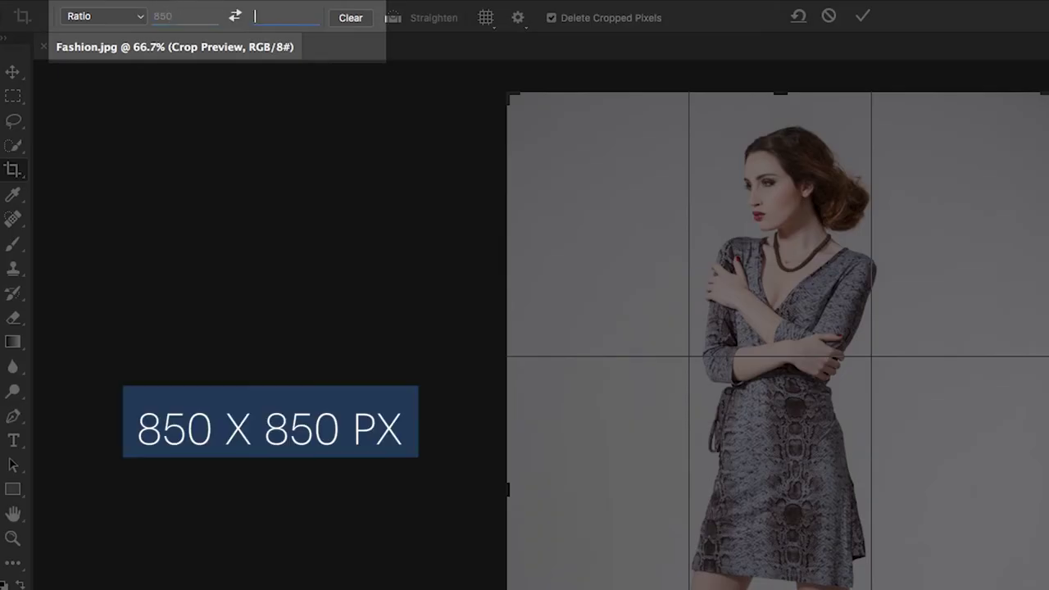
text(850)
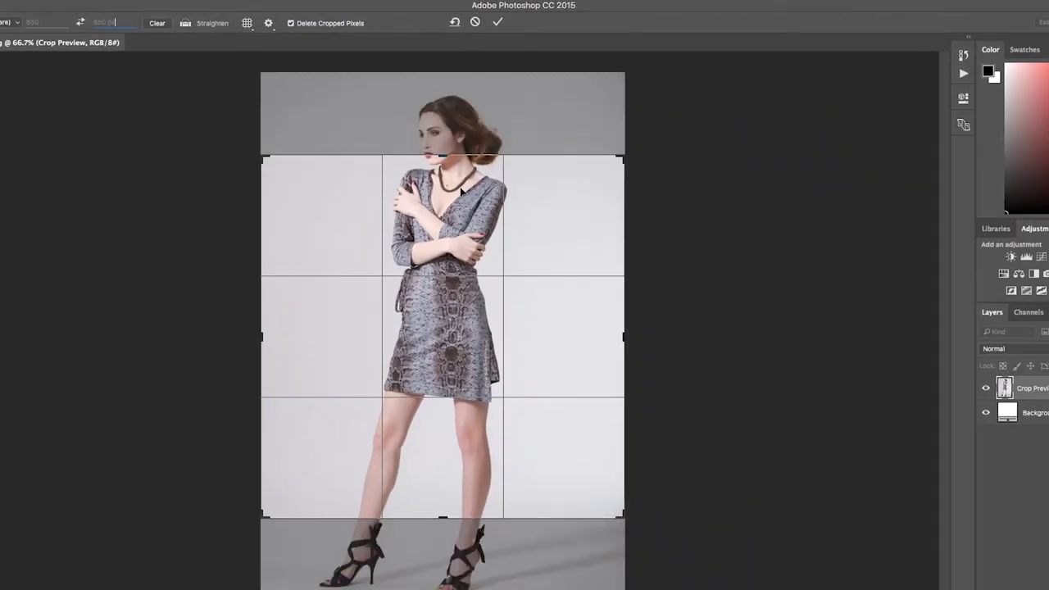
drag(512, 178, 512, 253)
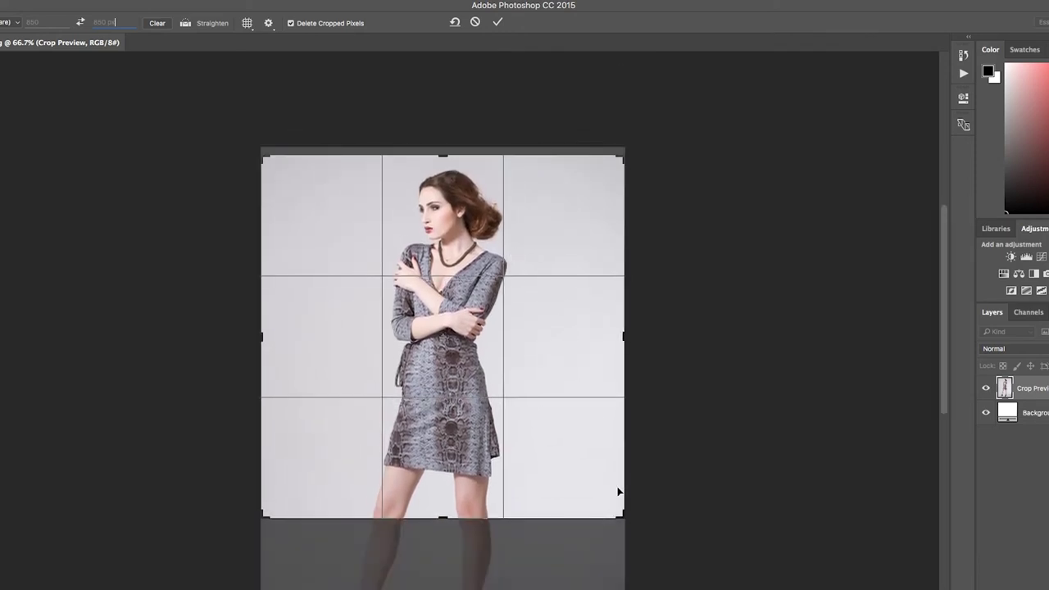
drag(623, 515, 609, 503)
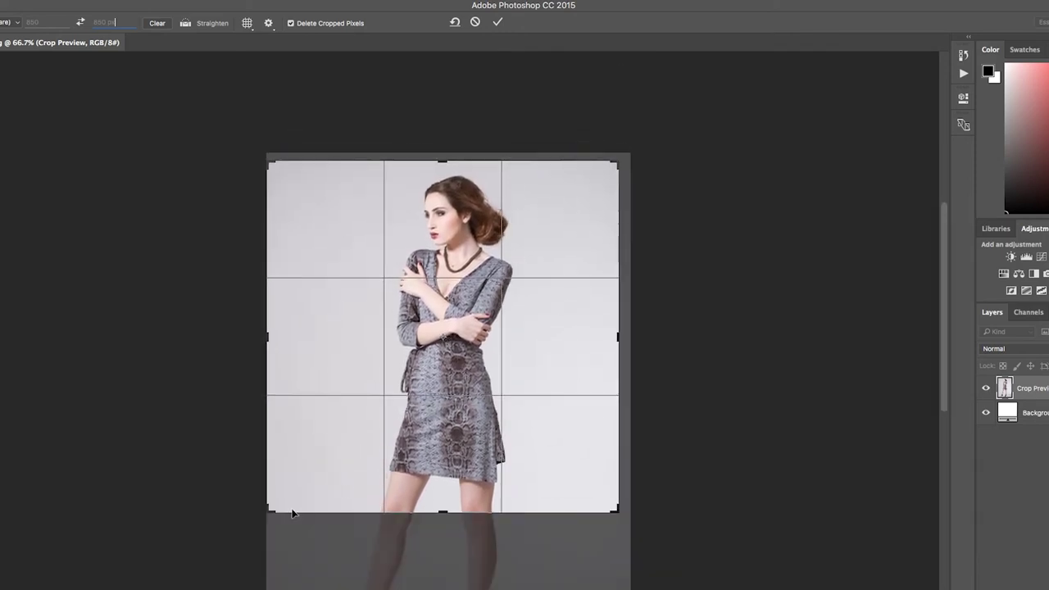
drag(265, 511, 276, 500)
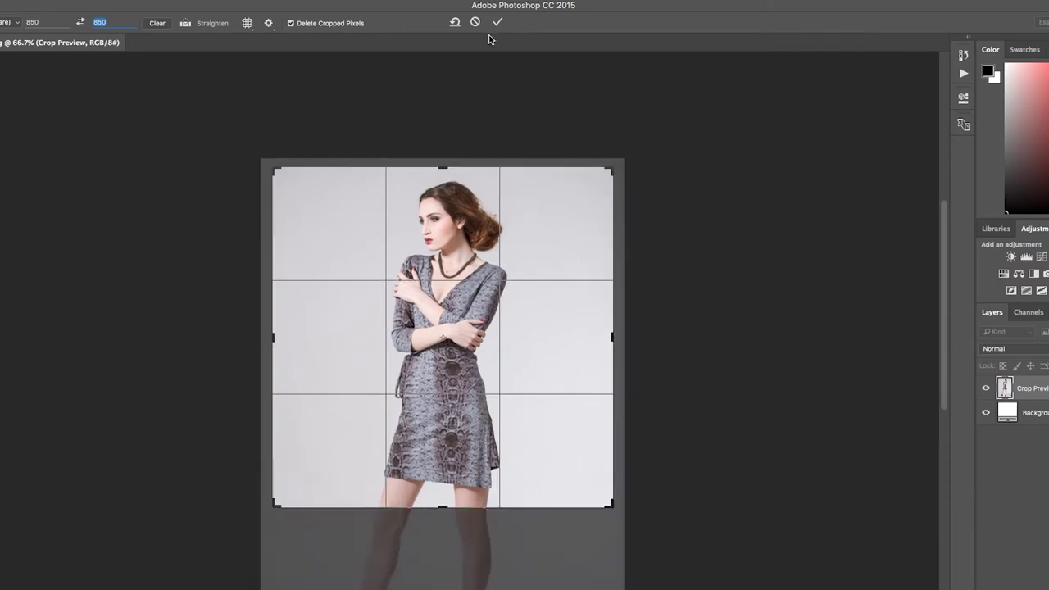
click(497, 25)
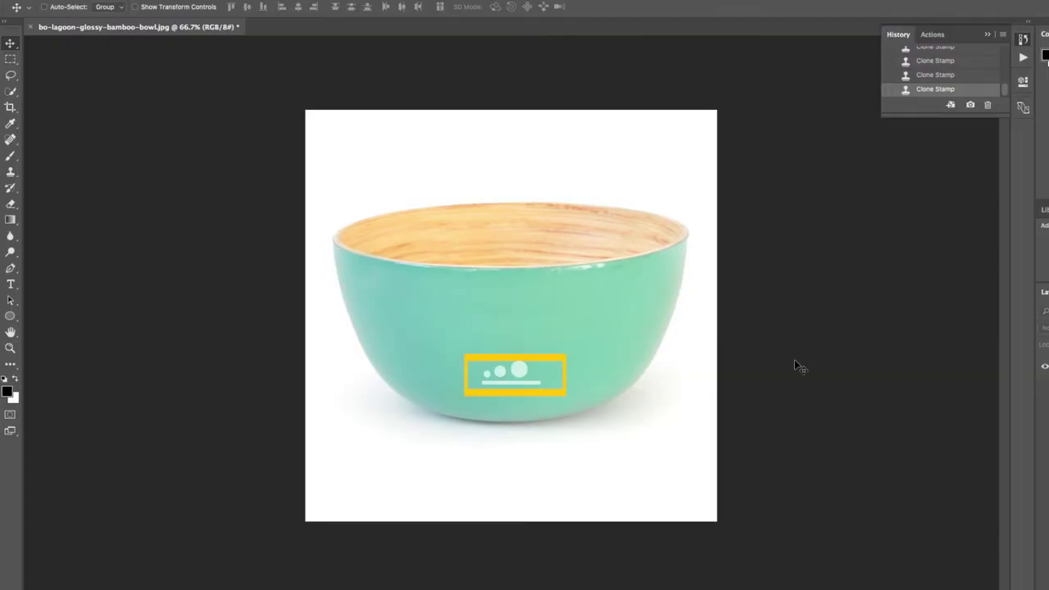
- With a ~70 px Clone Stamp sourced from clean teal, paint over the bowl's white logo
key(s)
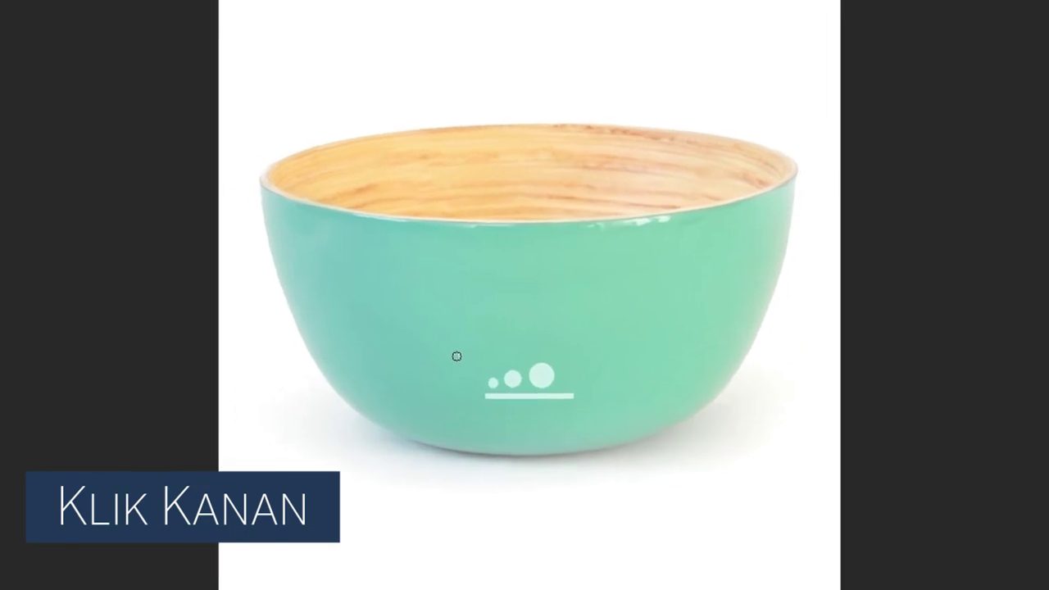
right_click(442, 353)
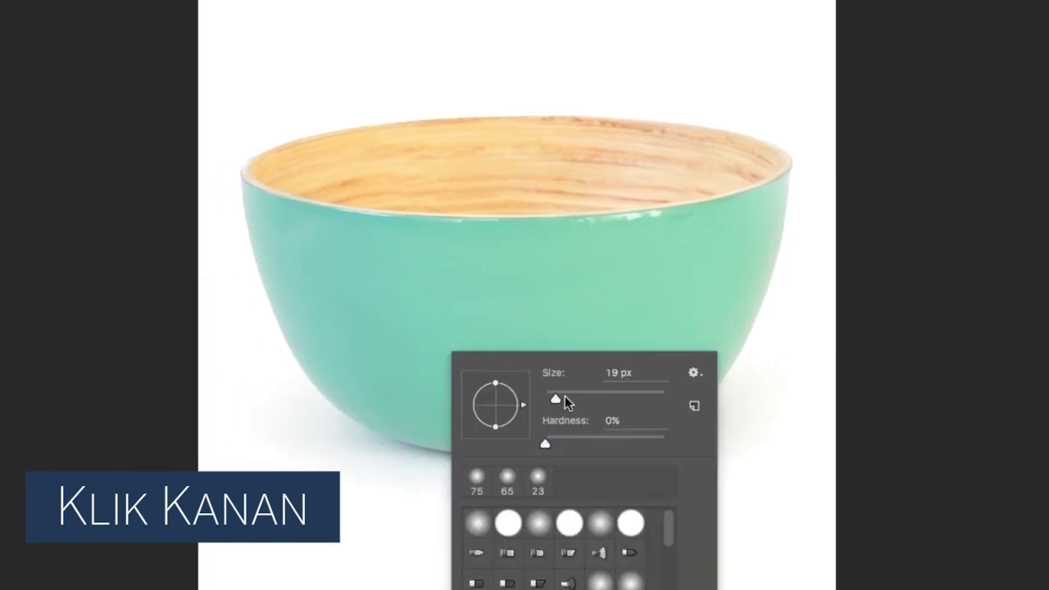
drag(564, 397, 581, 396)
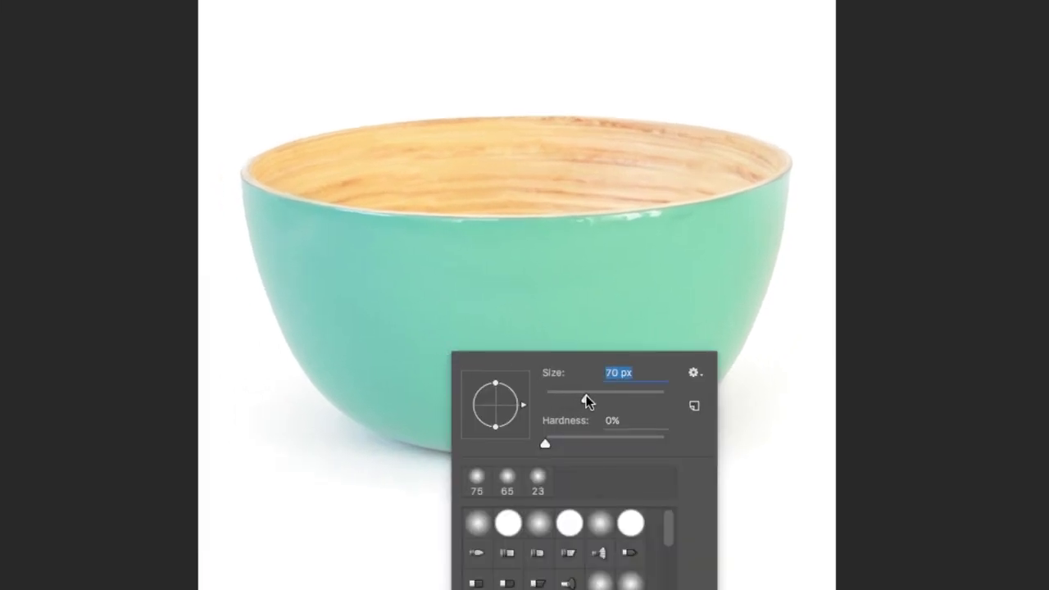
key(Return)
key(alt)
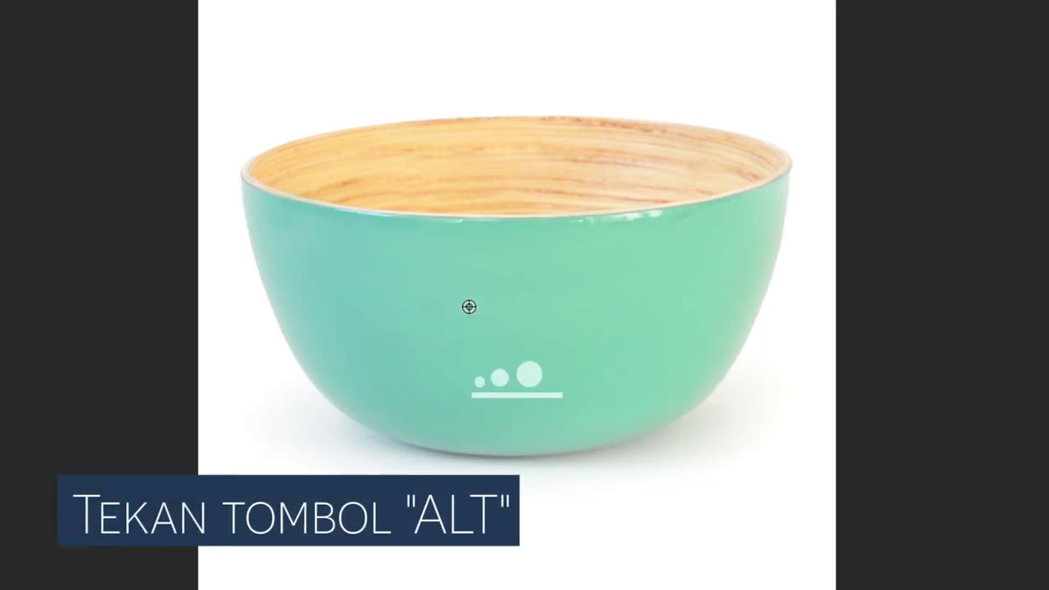
alt+click(468, 307)
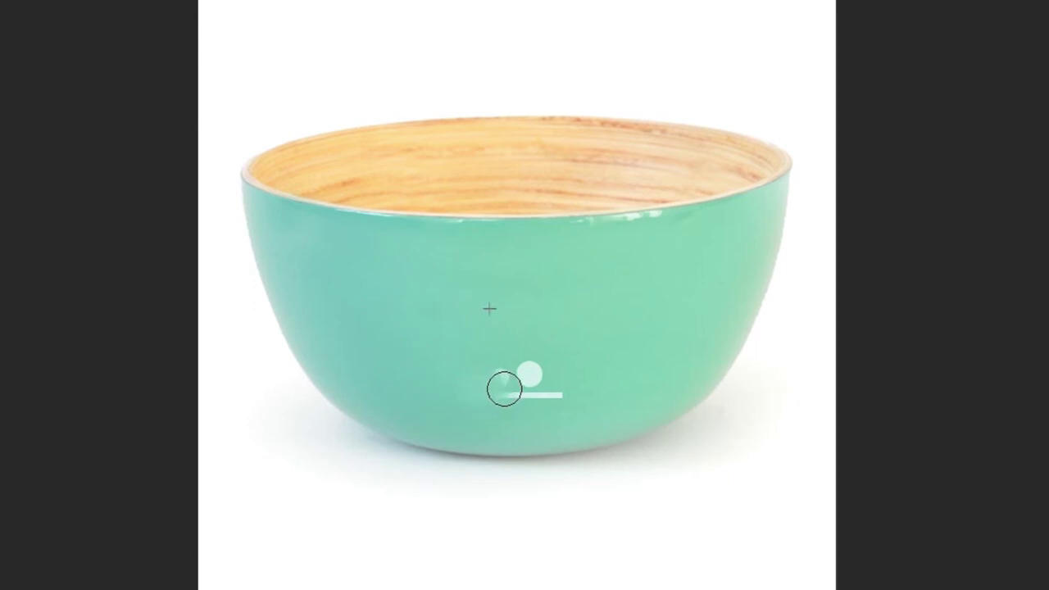
drag(503, 386, 542, 388)
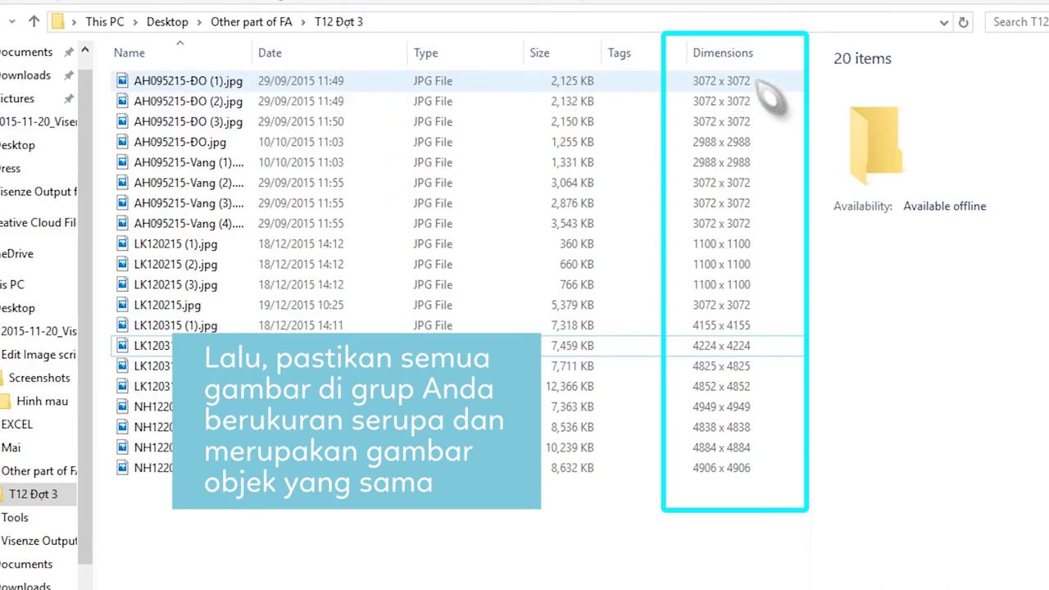
- Review the dress photos' dimensions, then drag AH095215-ĐO (1).jpg into Photoshop
click(754, 81)
click(753, 100)
click(753, 121)
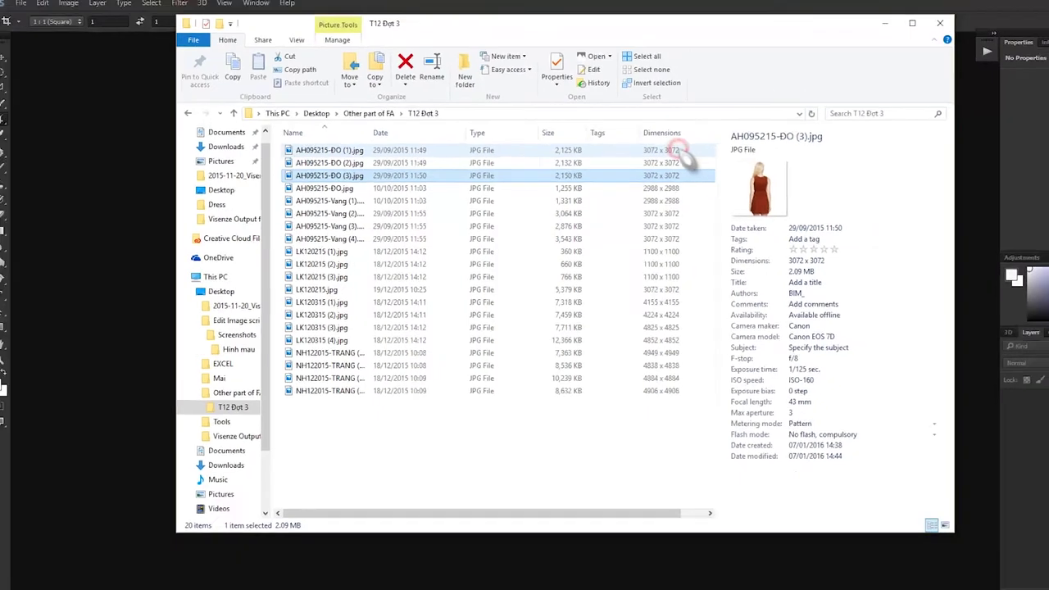
click(676, 153)
drag(336, 154, 134, 194)
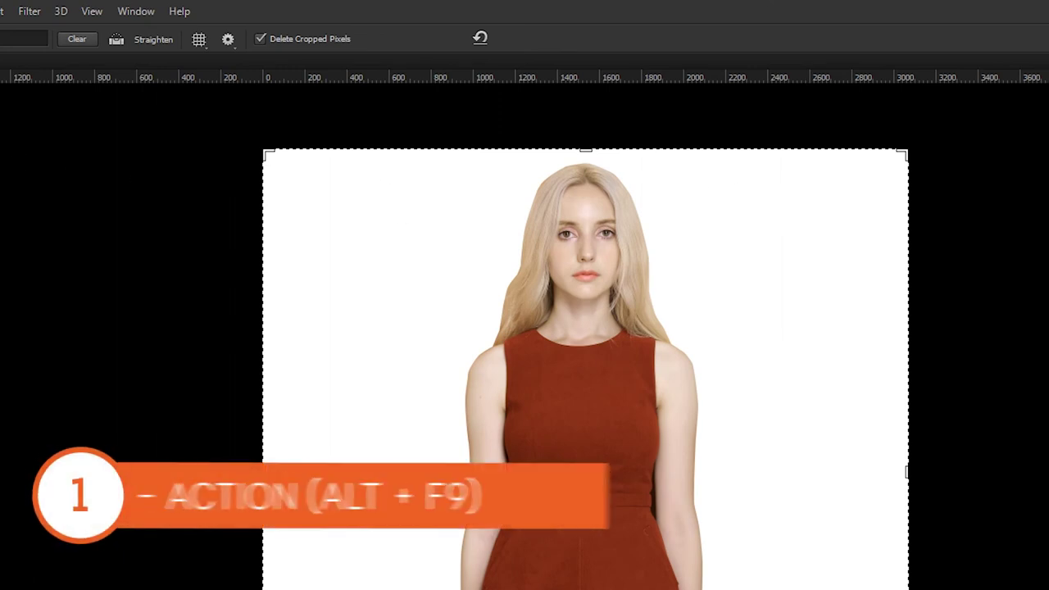
- Show the Actions panel and create a new action set named Resize Image
click(136, 12)
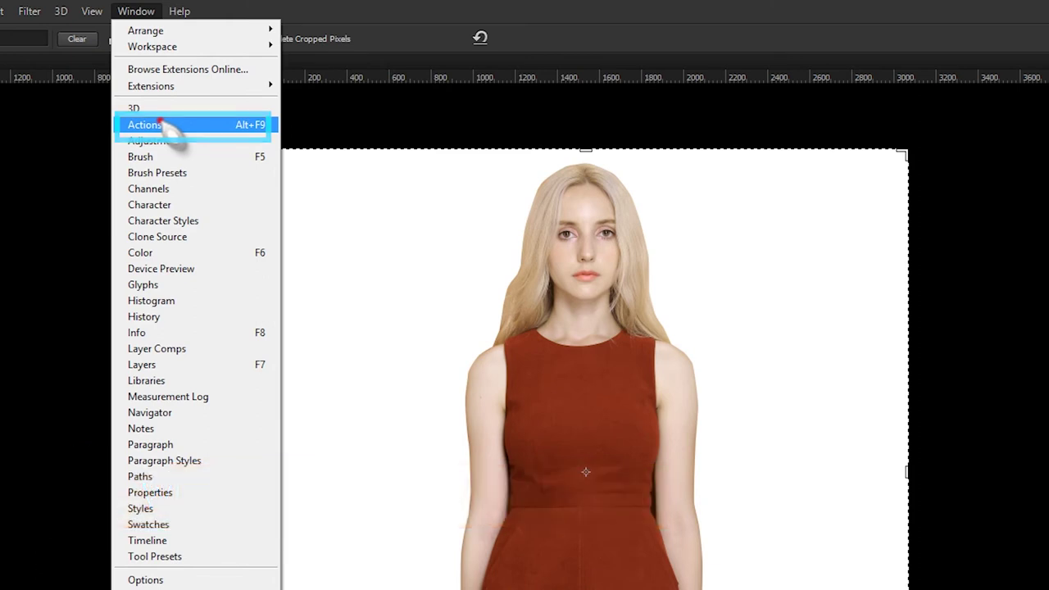
click(161, 123)
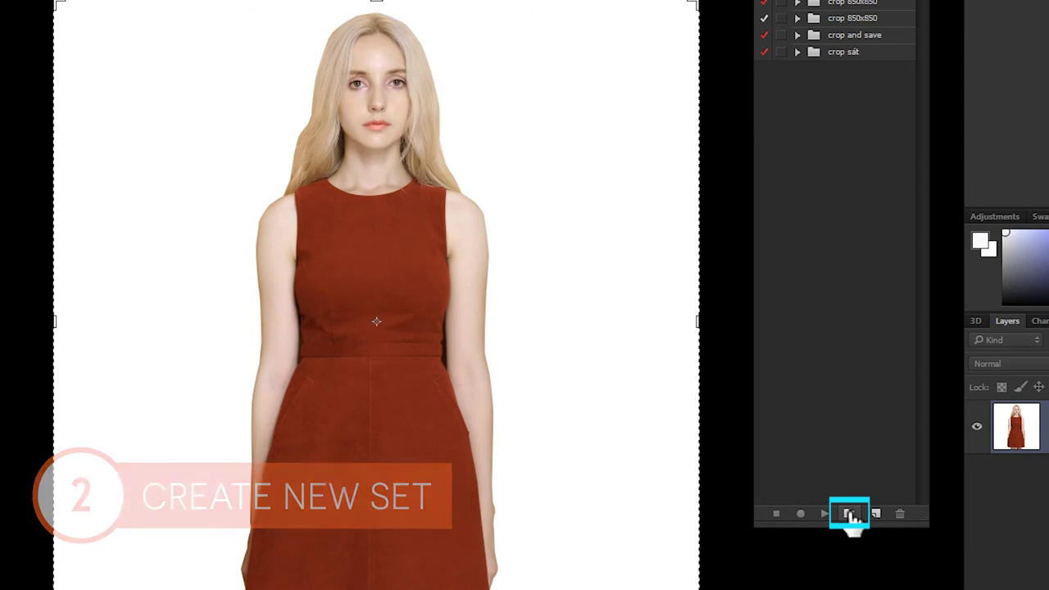
click(848, 514)
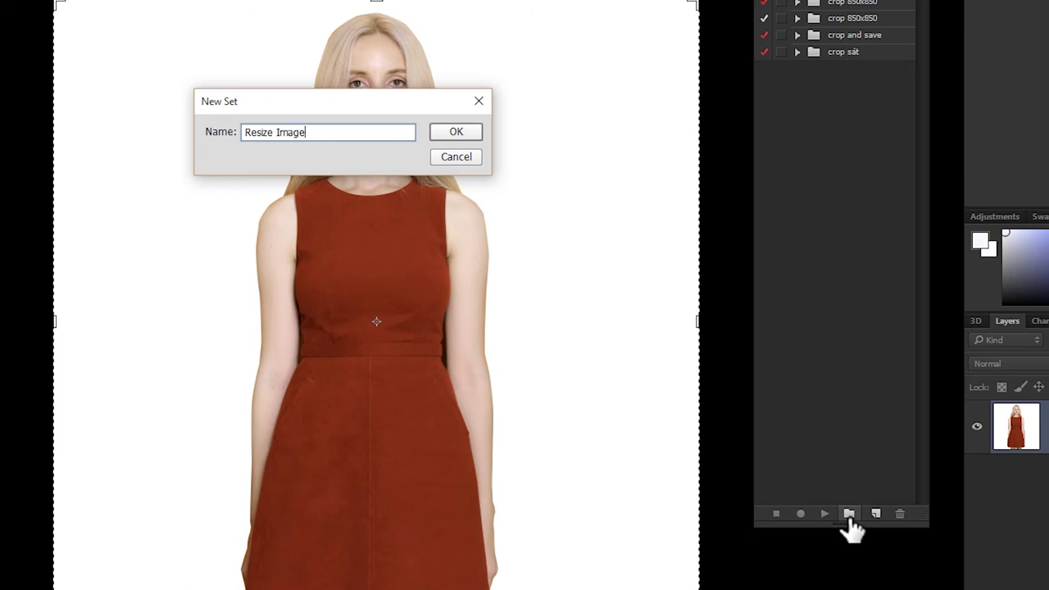
key(Return)
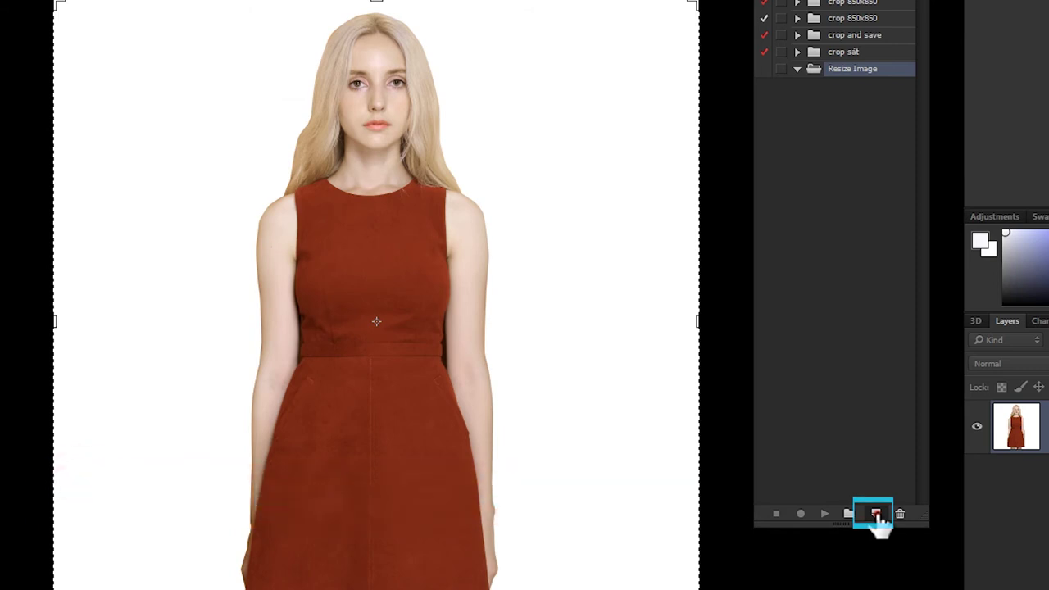
- Add a new action named Resize Image to the set and start recording
click(875, 513)
text(Resize Image)
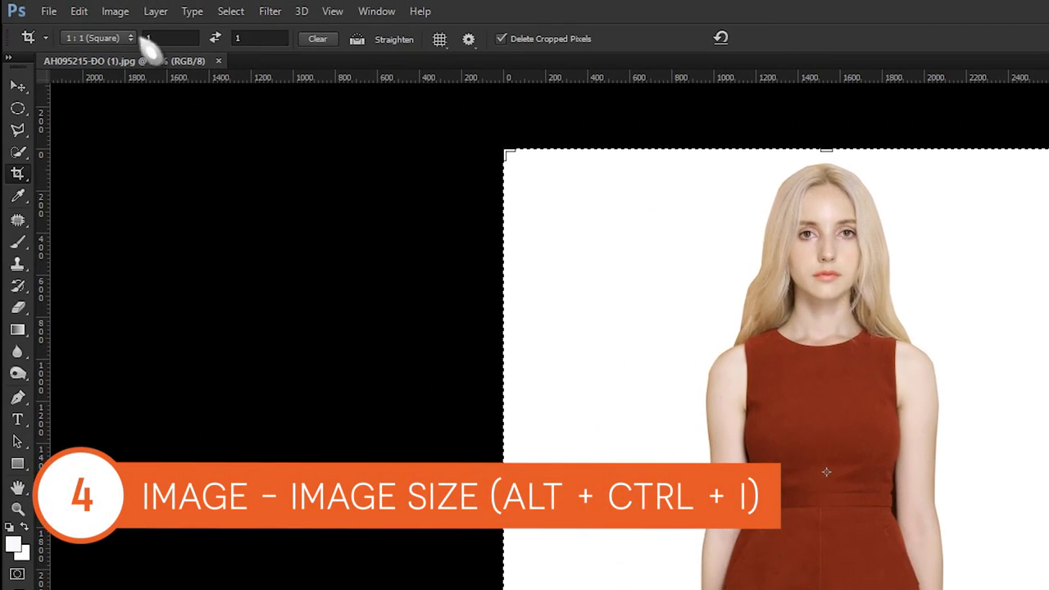
click(115, 11)
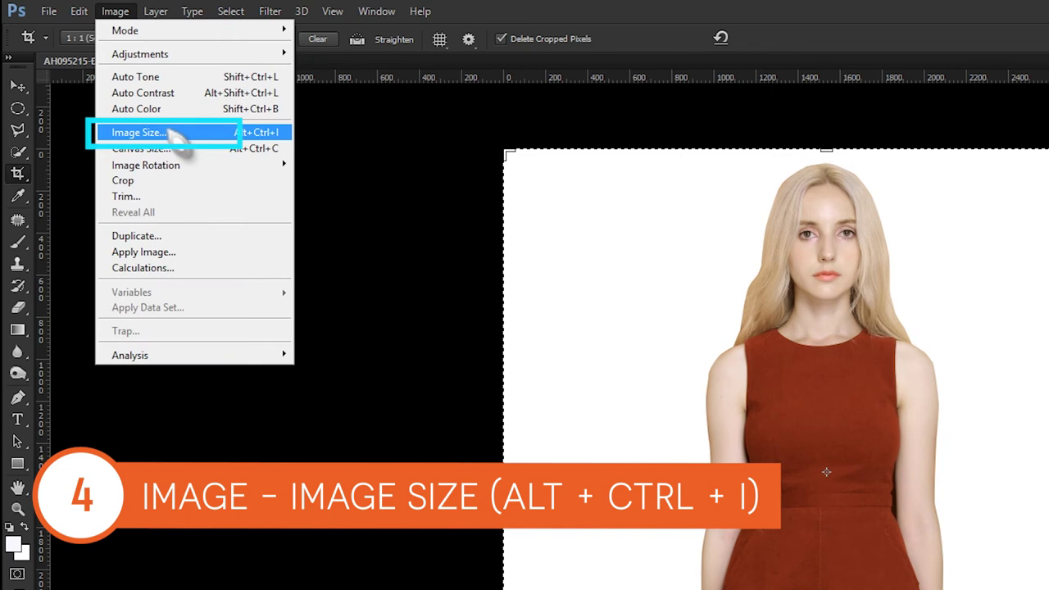
- Resize the dress photo to 850 × 850 px and save it
click(174, 133)
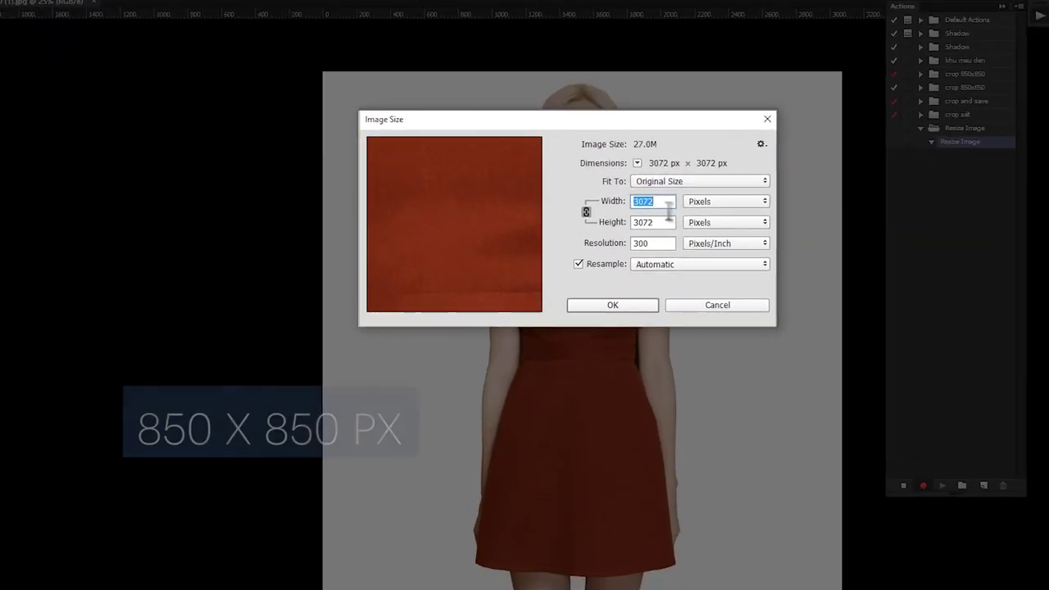
text(850)
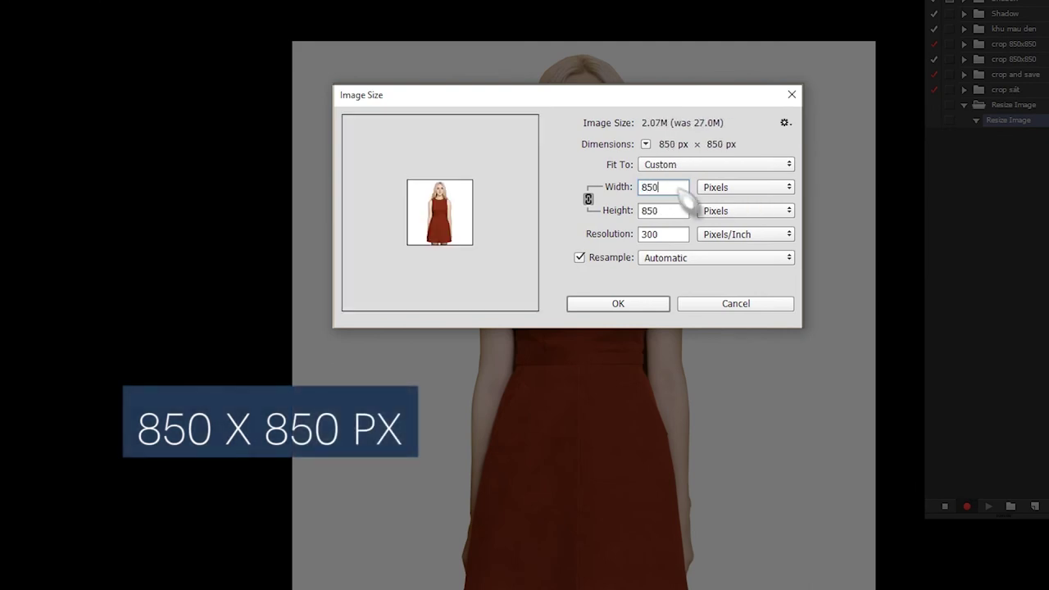
click(655, 303)
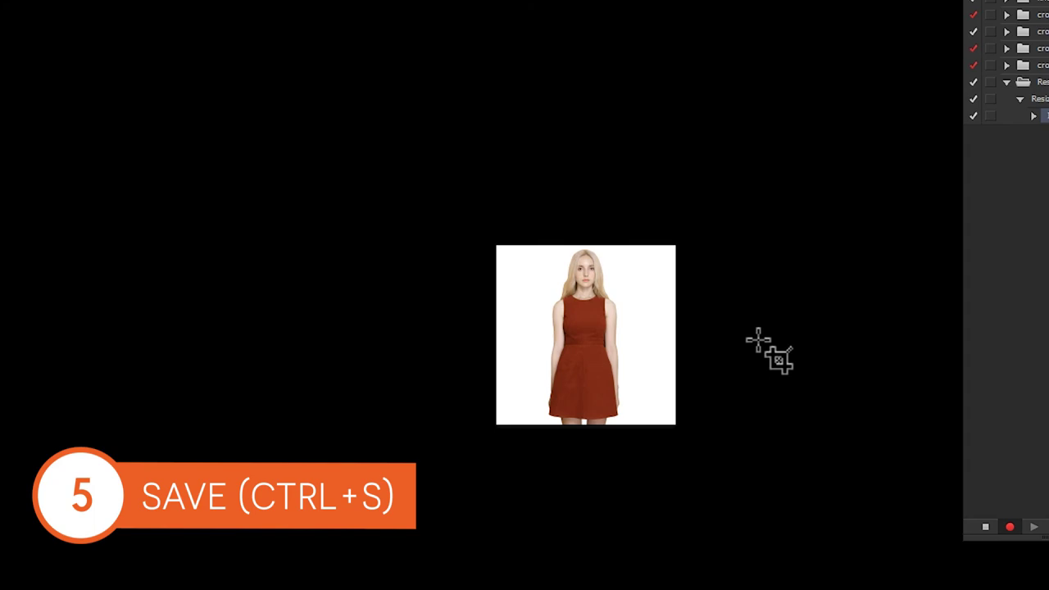
click(48, 10)
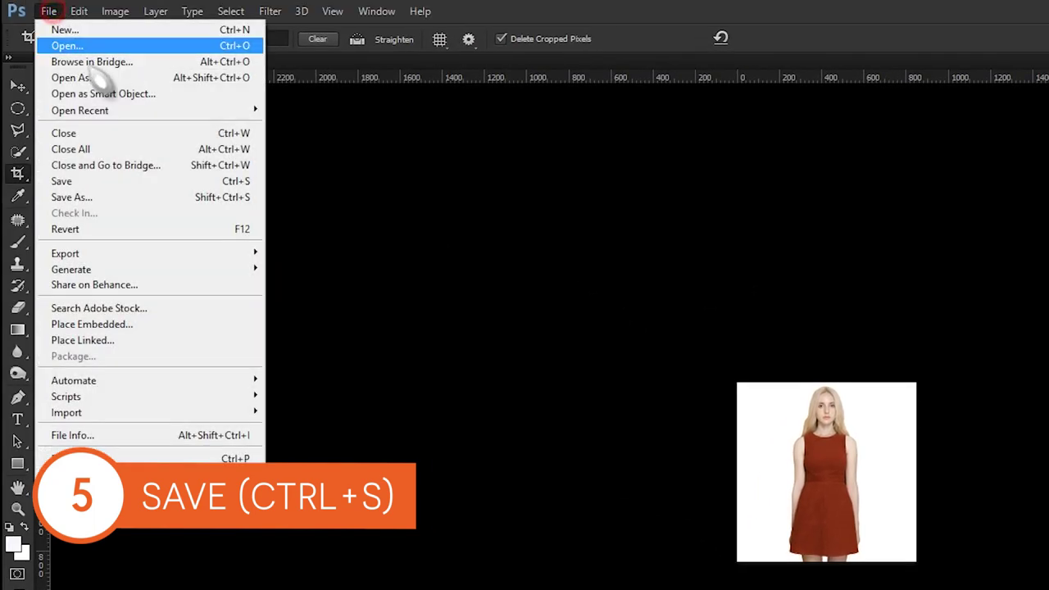
click(135, 180)
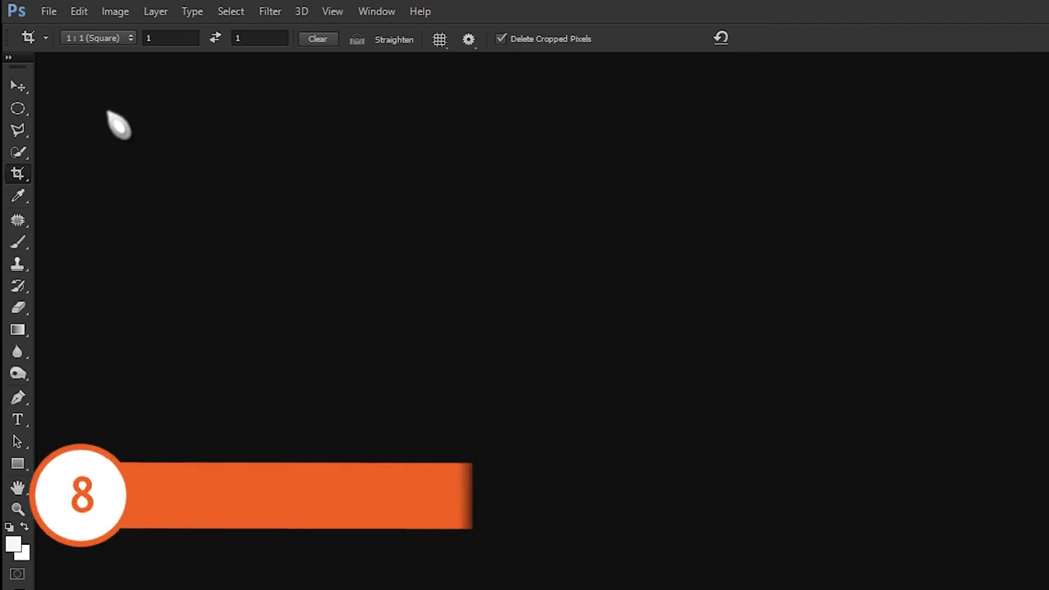
- Open Batch and choose the Resize Image set and Resize Image action
click(48, 11)
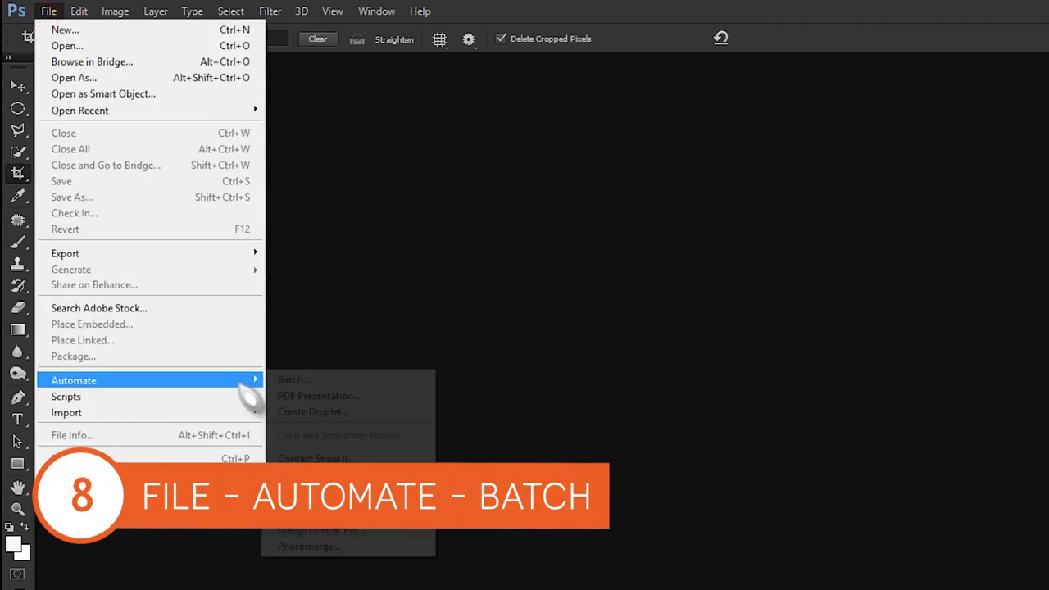
mouse_move(73, 380)
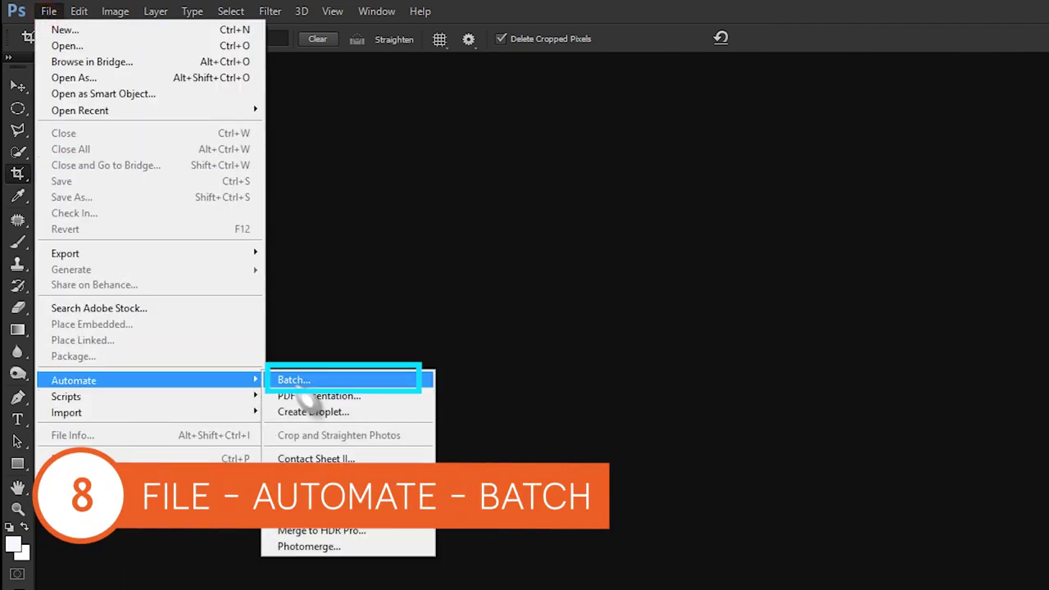
click(301, 381)
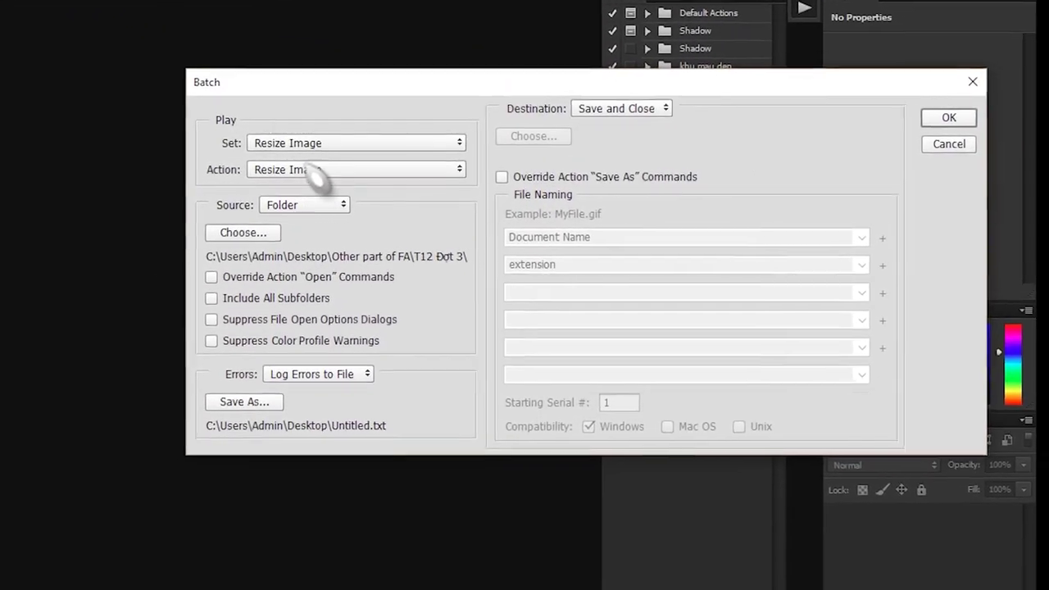
click(405, 139)
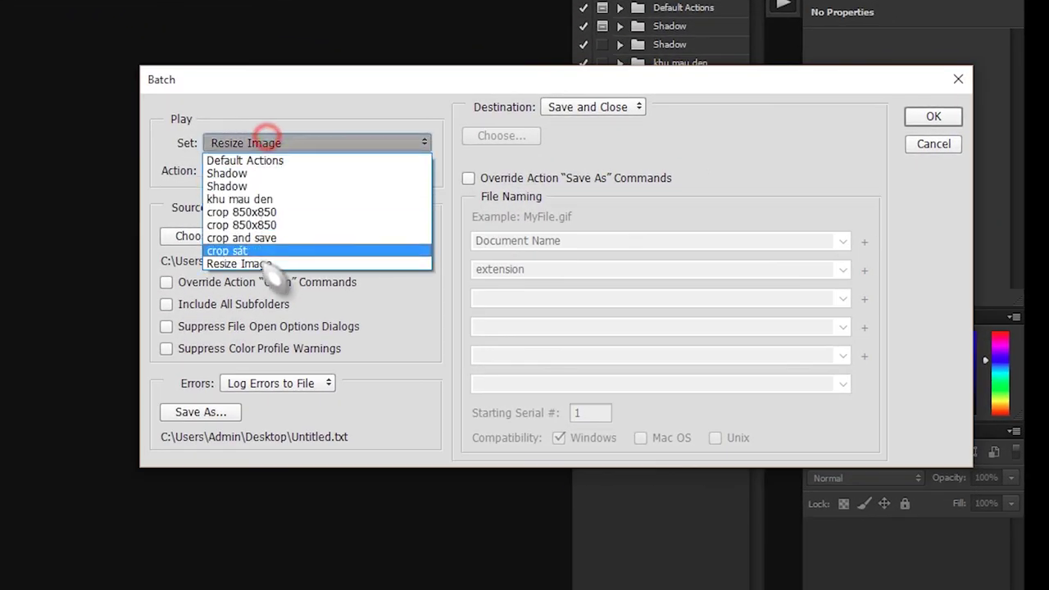
click(407, 247)
click(264, 170)
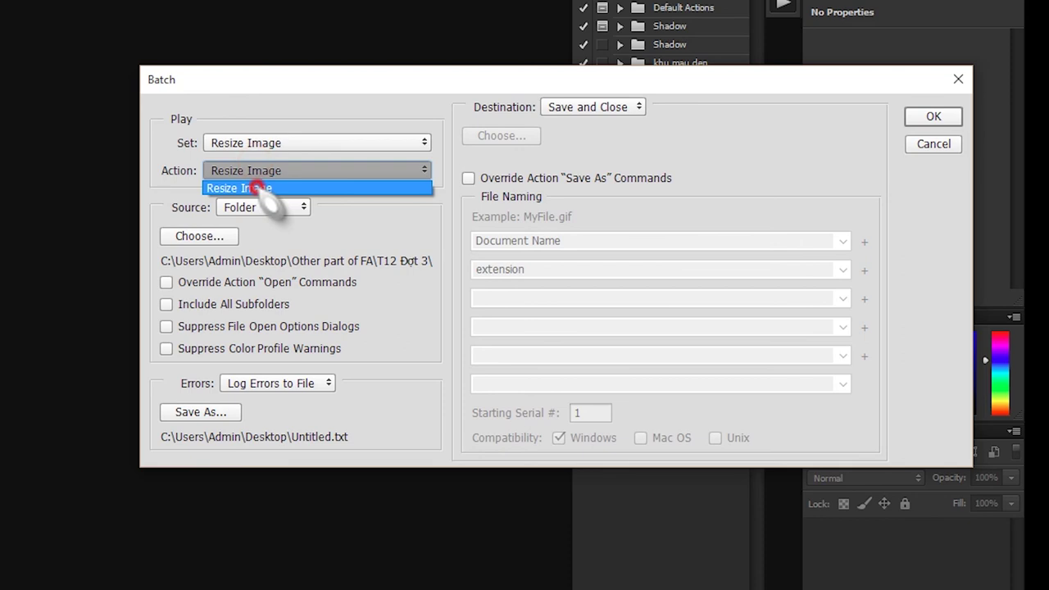
click(258, 187)
- Set the source folder to T12 Đợt 3 and destination to Save and Close, then run the batch
click(199, 236)
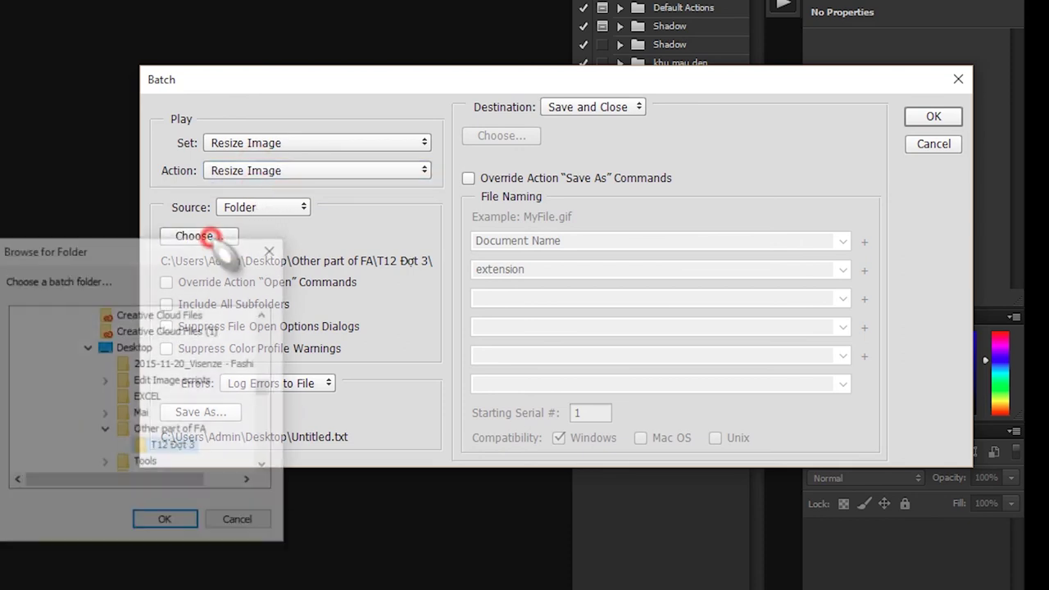
click(148, 447)
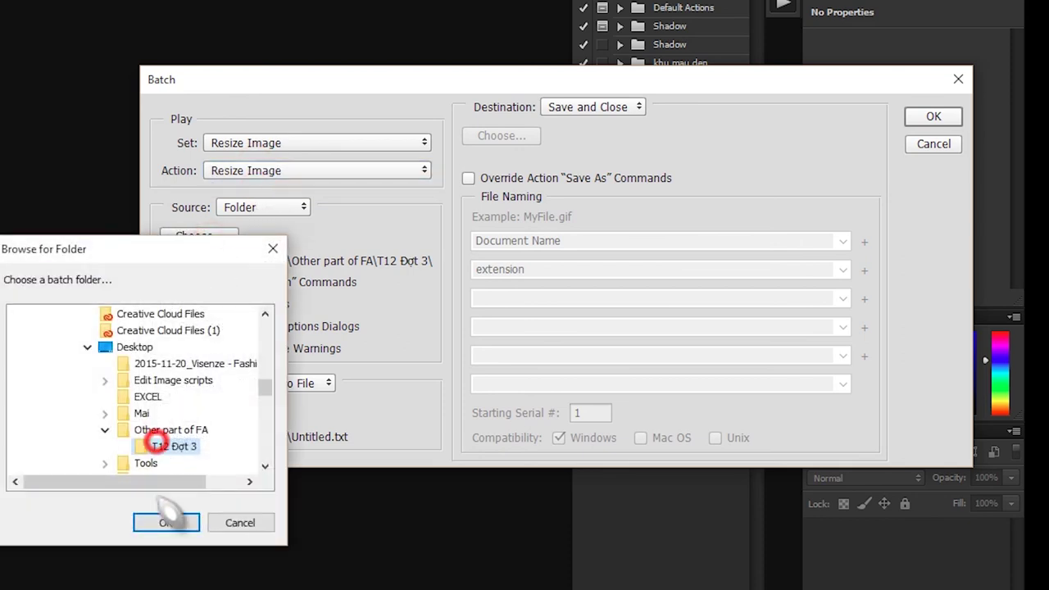
click(167, 524)
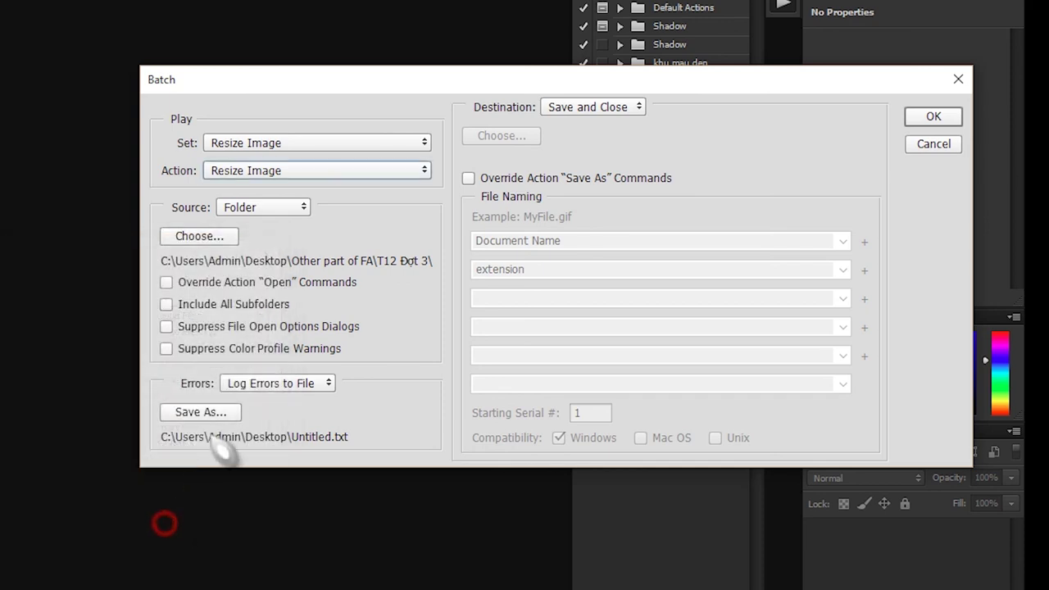
click(633, 106)
click(627, 137)
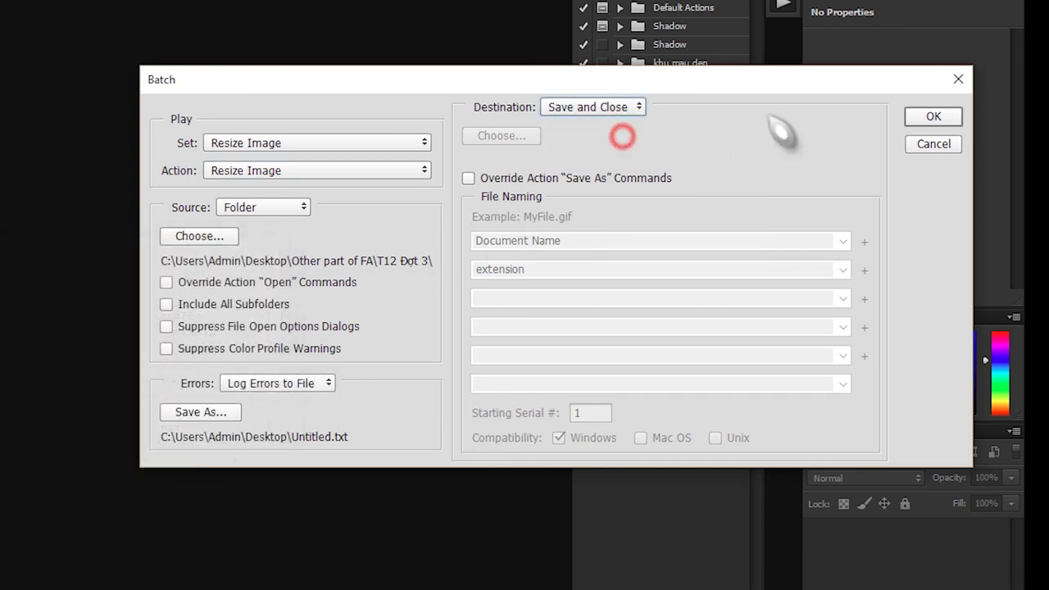
click(933, 117)
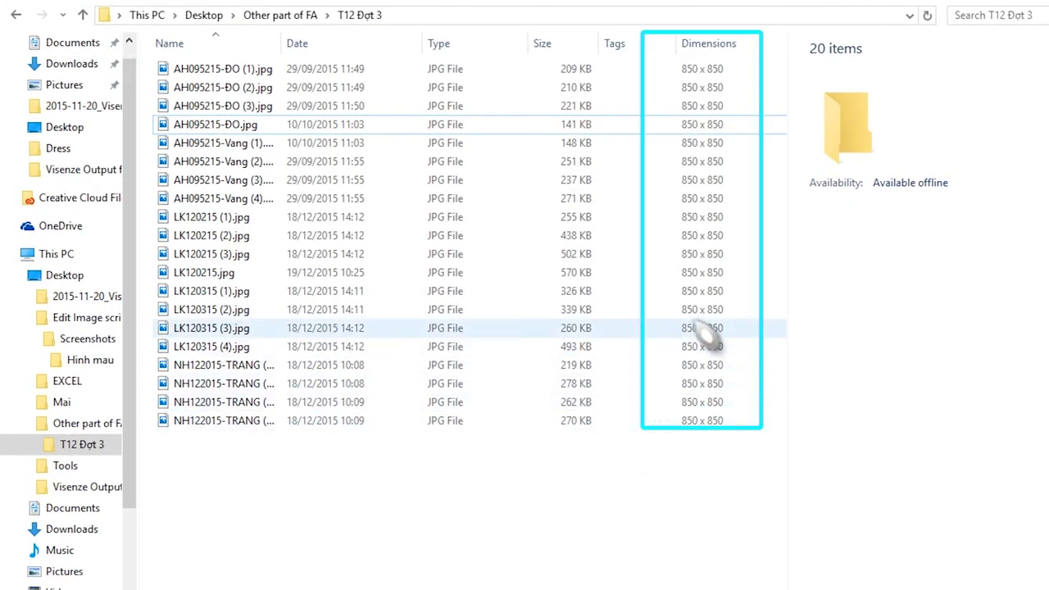
- Select AH095215-ĐO.jpg to confirm its 850 × 850 dimensions in the details pane
click(721, 71)
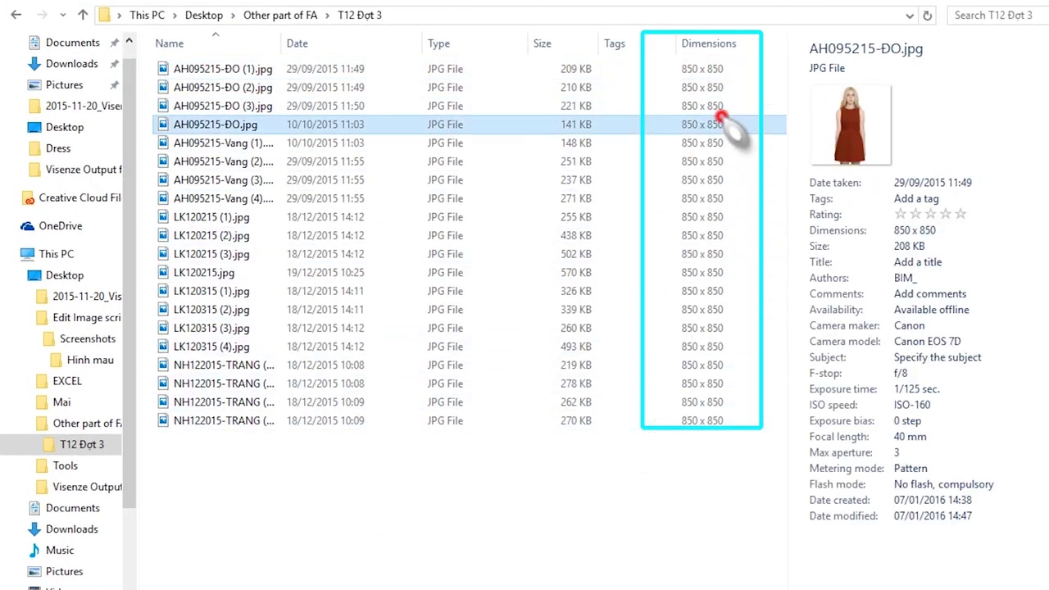